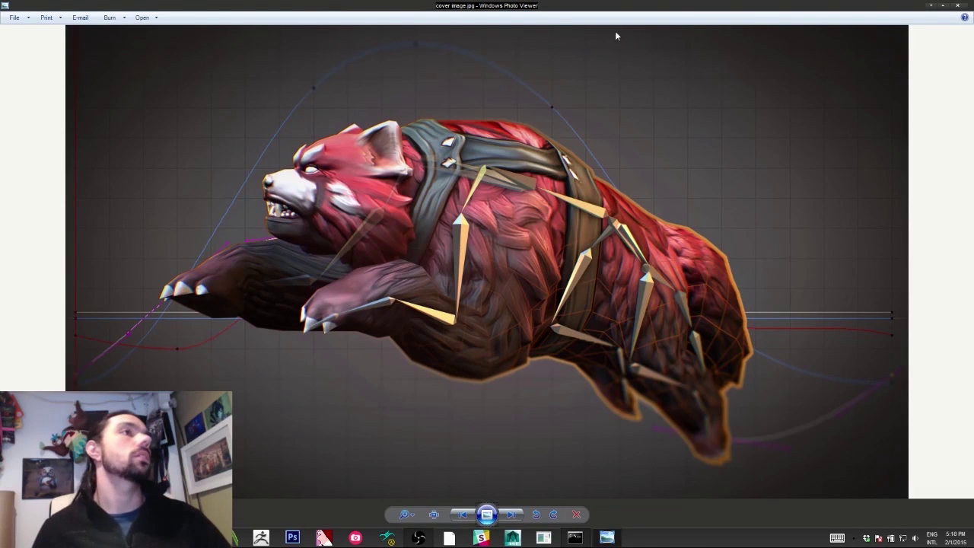
Minimize the cover image viewer, switch to Maya and enlarge the perspective viewport above the Graph Editor.
{"action": "left_click", "coordinate": [930, 5]}
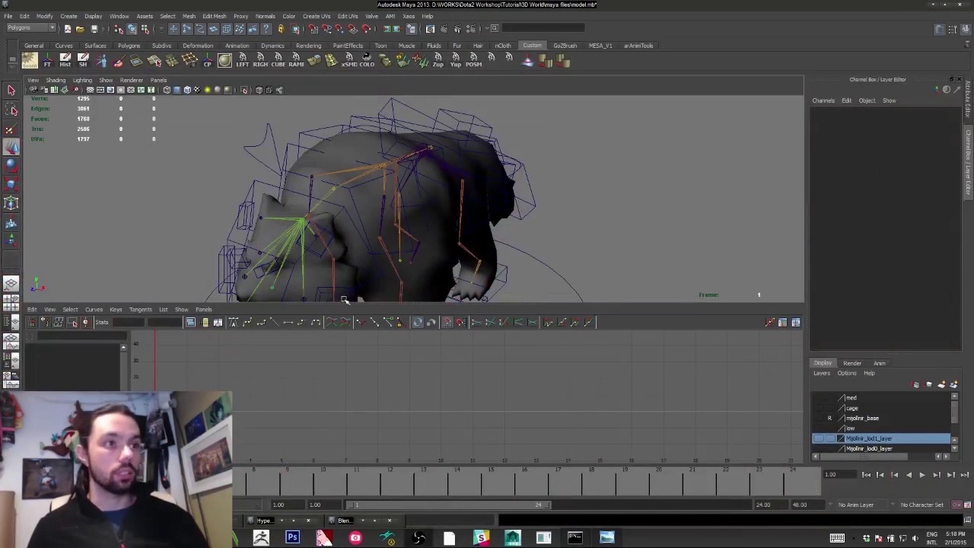
{"action": "left_click_drag", "start_coordinate": [344, 300], "coordinate": [332, 347]}
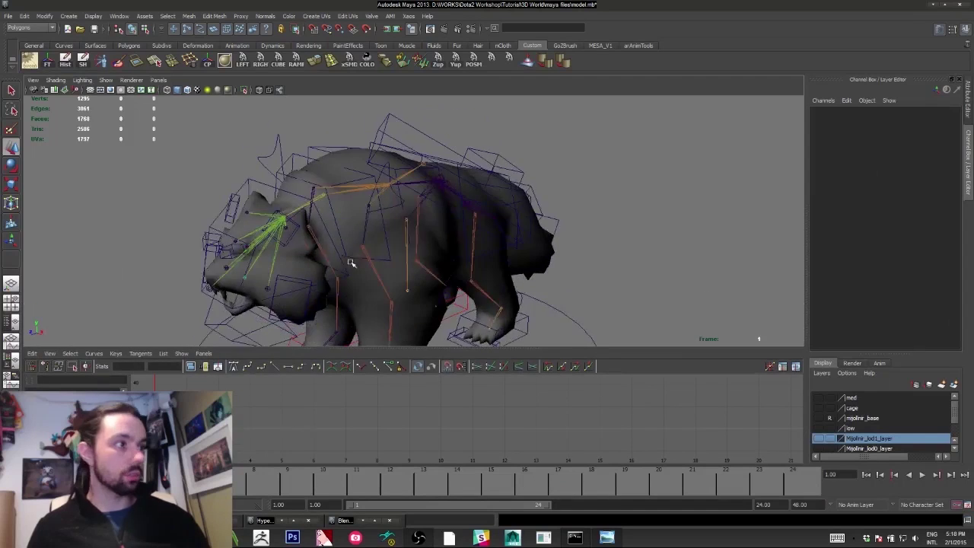
{"action": "scroll", "coordinate": [351, 262], "scroll_direction": "down", "scroll_amount": 5}
Try rotating the bear's head control (cc_head) and undo the rotation.
{"action": "left_click", "coordinate": [297, 147]}
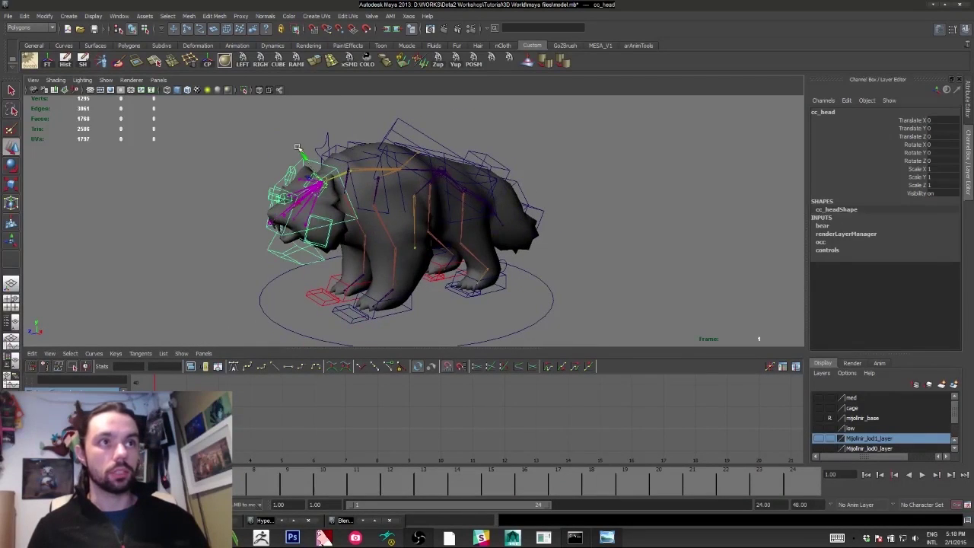
{"action": "left_click_drag", "start_coordinate": [297, 147], "coordinate": [304, 147], "text": "alt"}
{"action": "key", "text": "e"}
{"action": "scroll", "coordinate": [351, 216], "scroll_direction": "up", "scroll_amount": 2}
{"action": "middle_click_drag", "start_coordinate": [351, 215], "coordinate": [366, 248], "text": "alt"}
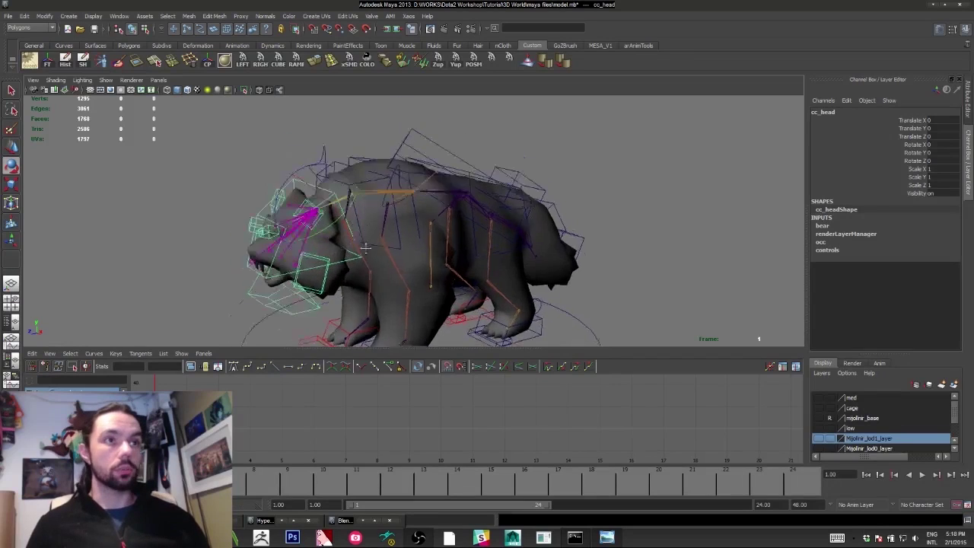
{"action": "left_click_drag", "start_coordinate": [365, 246], "coordinate": [399, 242], "text": "alt"}
{"action": "mouse_move", "coordinate": [290, 184]}
{"action": "left_mouse_down"}
{"action": "mouse_move", "coordinate": [304, 147]}
{"action": "mouse_move", "coordinate": [287, 199]}
{"action": "left_mouse_up"}
{"action": "key", "text": "ctrl+z"}
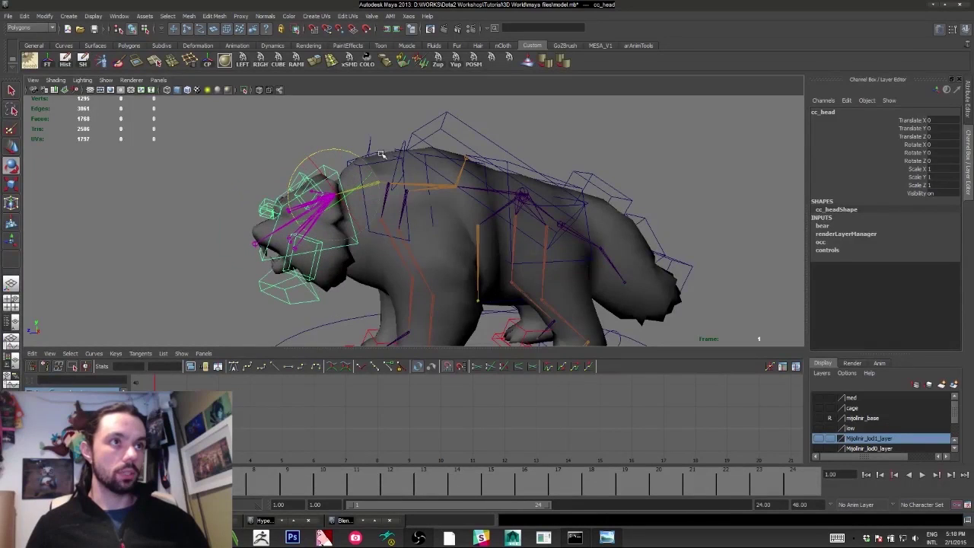
Try rotating the bear's neck control (cc_neck) and undo the rotation.
{"action": "left_click", "coordinate": [367, 155]}
{"action": "left_click", "coordinate": [370, 150]}
{"action": "left_click", "coordinate": [213, 29]}
{"action": "left_click", "coordinate": [391, 165]}
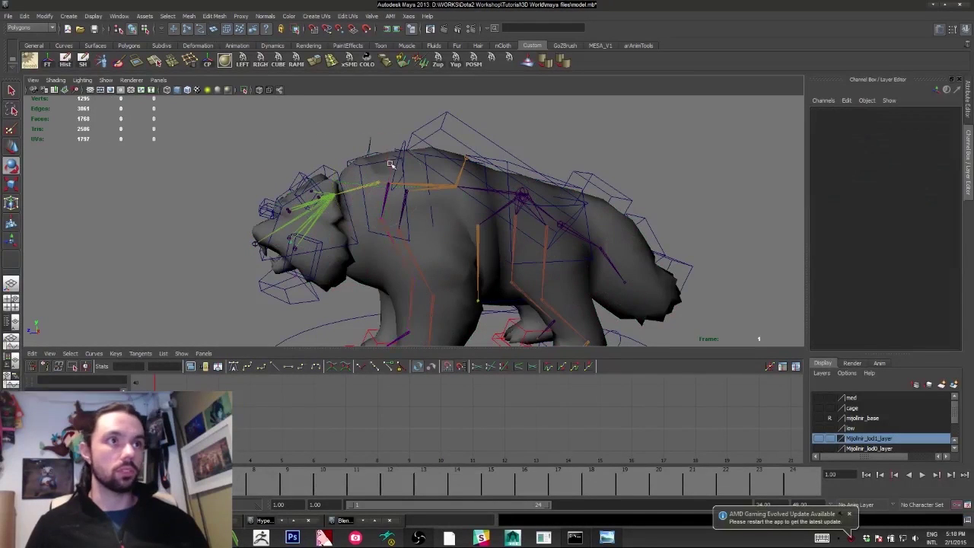
{"action": "left_click", "coordinate": [349, 163]}
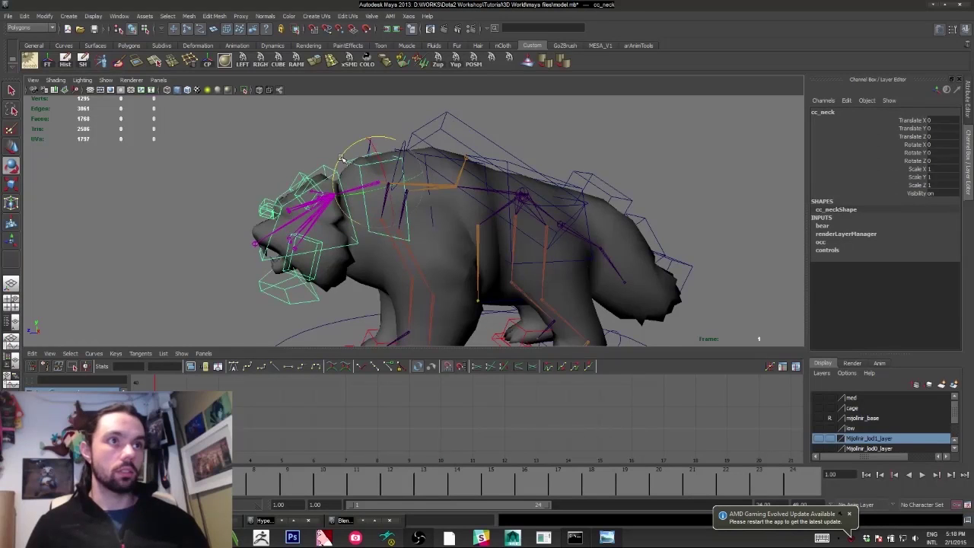
{"action": "left_click_drag", "start_coordinate": [343, 158], "coordinate": [340, 151]}
{"action": "key", "text": "ctrl+z"}
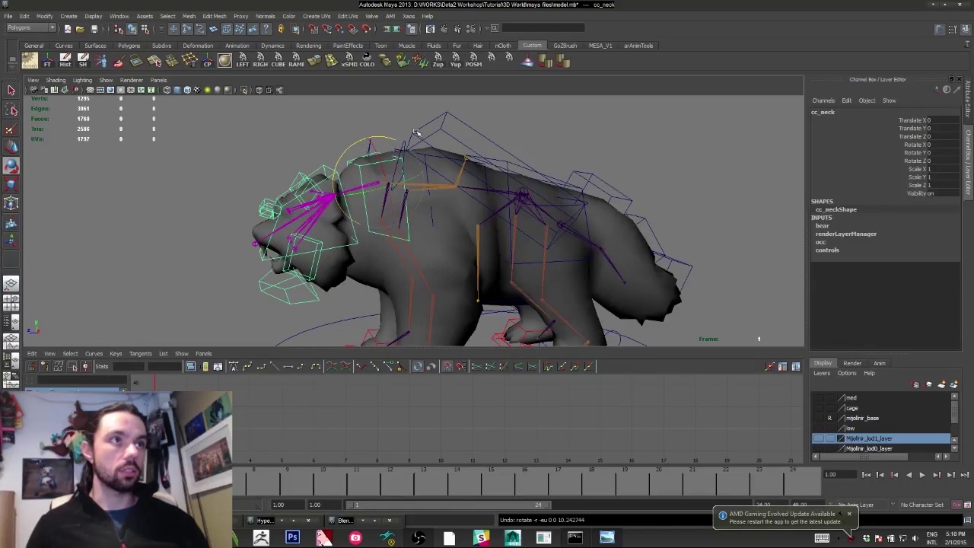
Try rotating the first tail control alone and several tail controls together, undoing each rotation.
{"action": "left_click", "coordinate": [416, 133]}
{"action": "left_click", "coordinate": [571, 176]}
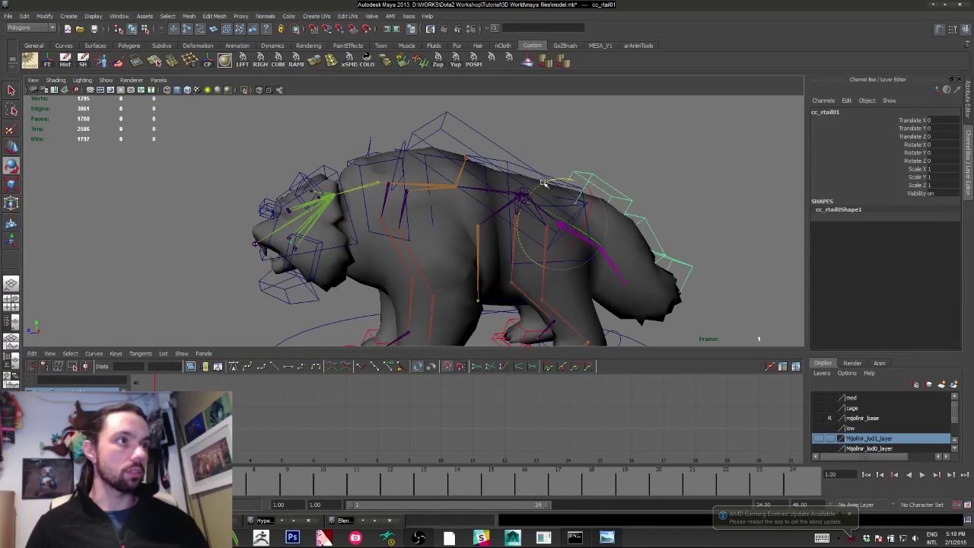
{"action": "left_click_drag", "start_coordinate": [544, 183], "coordinate": [516, 204]}
{"action": "key", "text": "ctrl+z"}
{"action": "left_click", "coordinate": [645, 216]}
{"action": "middle_click_drag", "start_coordinate": [633, 222], "coordinate": [562, 198], "text": "alt"}
{"action": "left_click", "coordinate": [576, 234], "text": "shift"}
{"action": "left_click_drag", "start_coordinate": [508, 212], "coordinate": [495, 228]}
{"action": "key", "text": "ctrl+z"}
Try moving the tail base control (cc_rtail01) and undo the move.
{"action": "left_click", "coordinate": [515, 161]}
{"action": "key", "text": "w"}
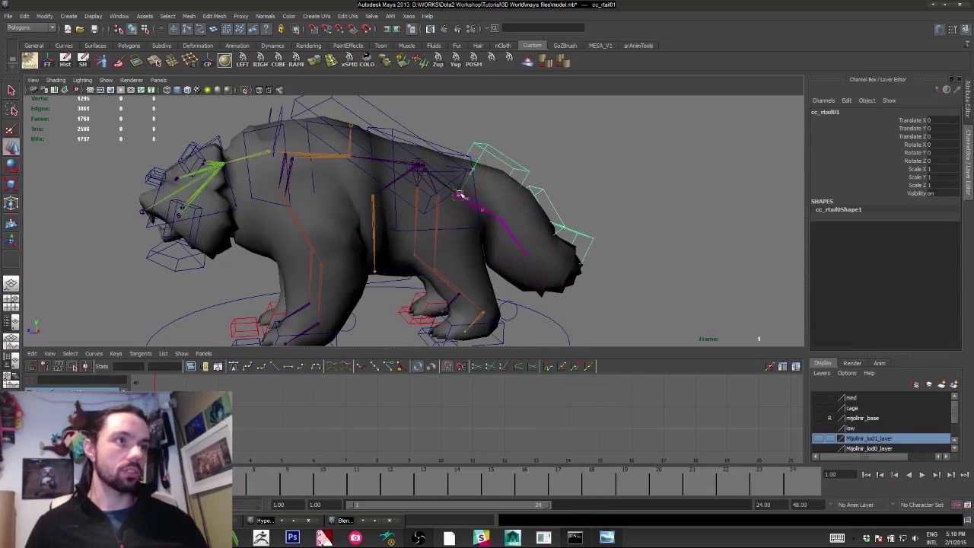
{"action": "left_click_drag", "start_coordinate": [460, 195], "coordinate": [495, 183]}
{"action": "key", "text": "ctrl+z"}
Try raising the left back leg control (cc_L_backleg) and undo the move.
{"action": "middle_click_drag", "start_coordinate": [429, 274], "coordinate": [409, 228], "text": "alt"}
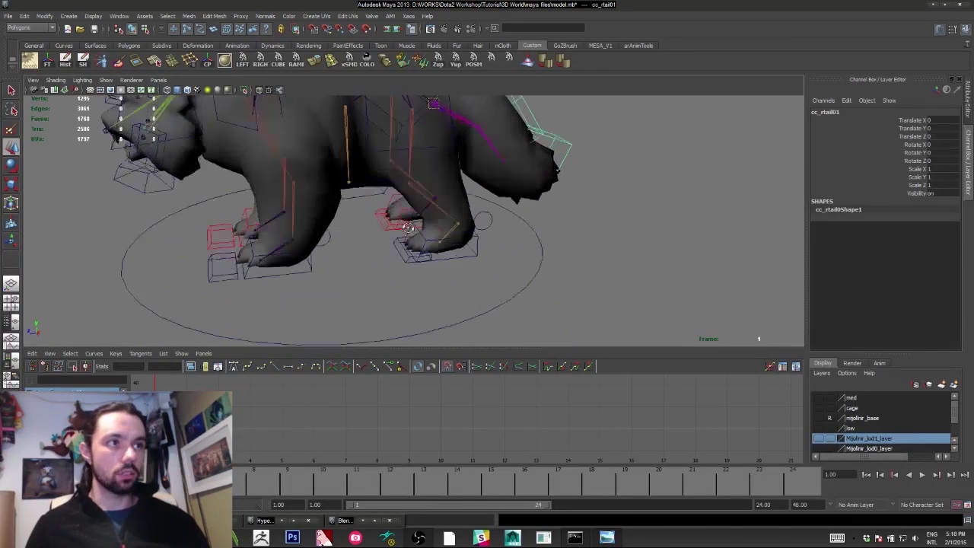
{"action": "left_click_drag", "start_coordinate": [409, 227], "coordinate": [503, 207], "text": "alt"}
{"action": "left_click", "coordinate": [496, 310]}
{"action": "key", "text": "ctrl+z"}
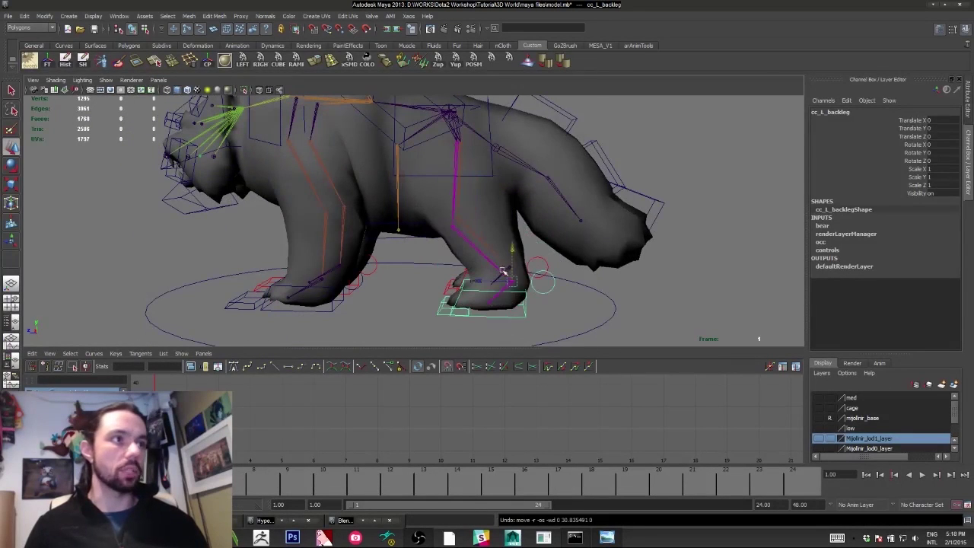
Try rotating the left back knee control (cc_L_backKneeRot) about Y and undo it.
{"action": "left_click", "coordinate": [533, 283]}
{"action": "key", "text": "e"}
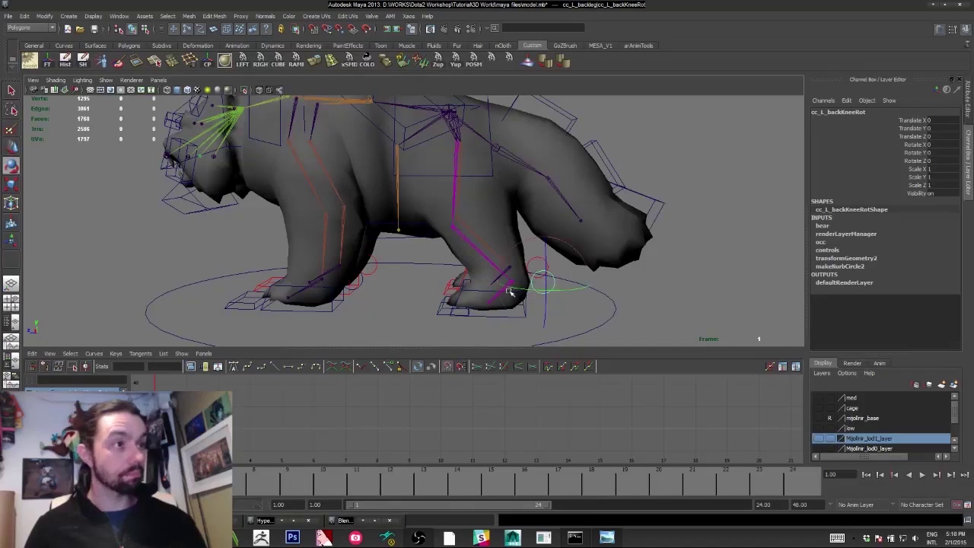
{"action": "mouse_move", "coordinate": [511, 289]}
{"action": "left_mouse_down"}
{"action": "mouse_move", "coordinate": [496, 282]}
{"action": "mouse_move", "coordinate": [513, 296]}
{"action": "left_mouse_up"}
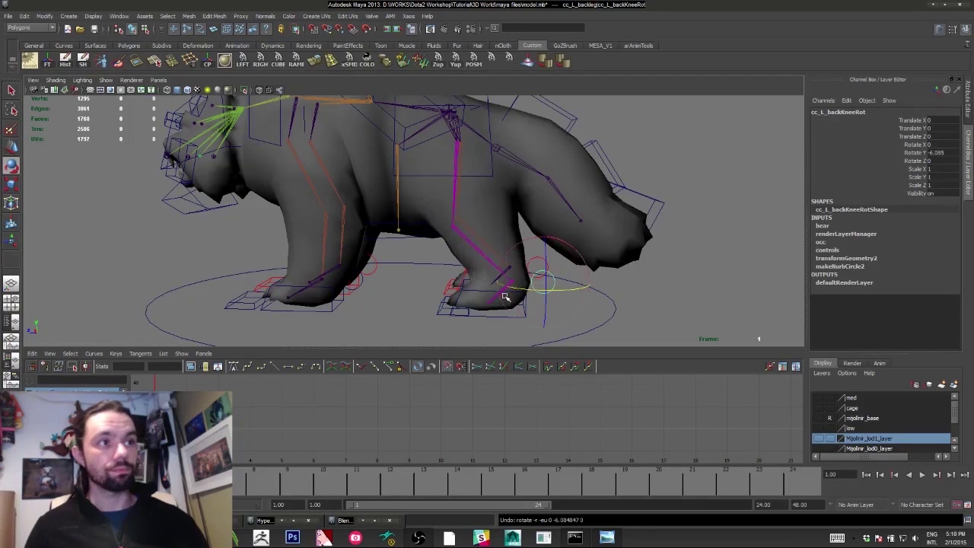
{"action": "key", "text": "ctrl+z"}
Try rotating the jaw control (cc_mouth_new) about Z and undo the rotation.
{"action": "left_click_drag", "start_coordinate": [452, 318], "coordinate": [493, 317], "text": "alt"}
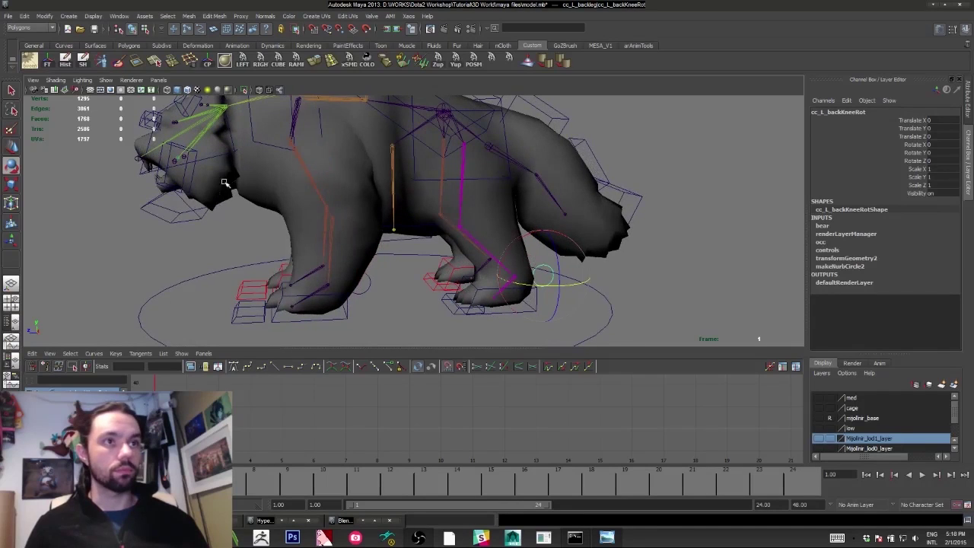
{"action": "left_click_drag", "start_coordinate": [172, 203], "coordinate": [266, 300], "text": "alt"}
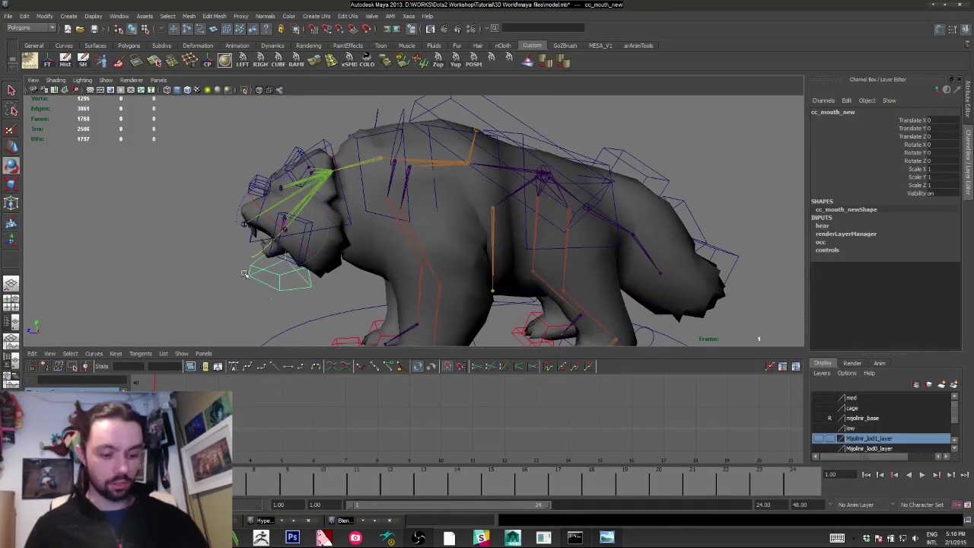
{"action": "left_click_drag", "start_coordinate": [243, 203], "coordinate": [267, 181]}
{"action": "key", "text": "ctrl+z"}
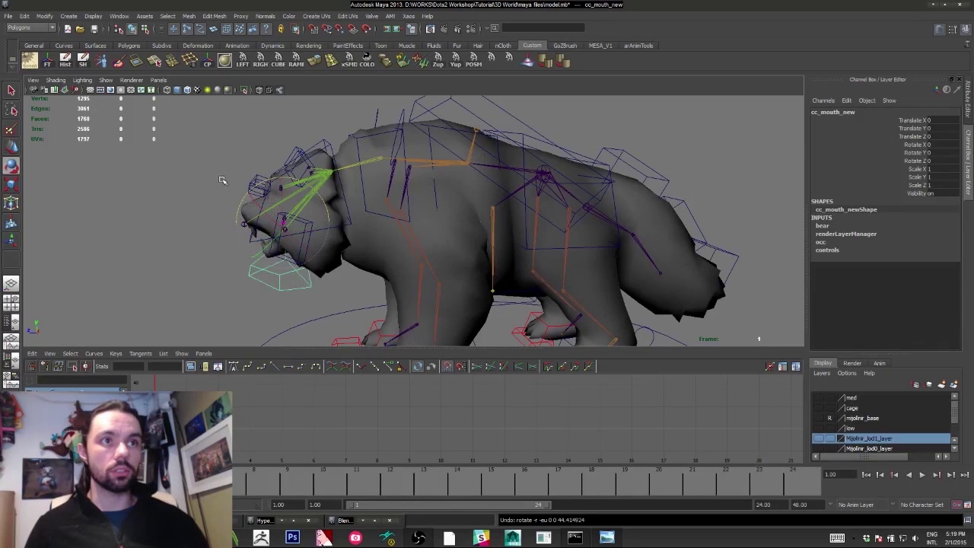
Examine the small facial controls on the bear's head and clear the selection.
{"action": "left_click_drag", "start_coordinate": [169, 192], "coordinate": [258, 211], "text": "alt"}
{"action": "left_click", "coordinate": [272, 189]}
{"action": "left_click", "coordinate": [275, 191]}
{"action": "key", "text": "q"}
{"action": "key", "text": "w"}
{"action": "scroll", "coordinate": [179, 175], "scroll_direction": "down", "scroll_amount": 2}
{"action": "left_click", "coordinate": [194, 193]}
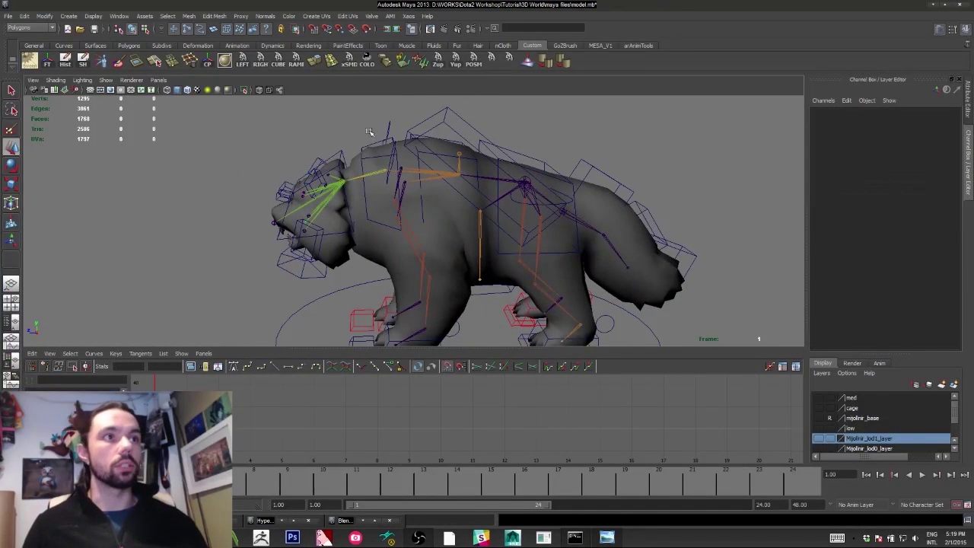
Test the neck control once more with a small rotation and undo it.
{"action": "left_click", "coordinate": [373, 144]}
{"action": "key", "text": "e"}
{"action": "left_click_drag", "start_coordinate": [354, 140], "coordinate": [363, 137]}
{"action": "key", "text": "ctrl+z"}
{"action": "middle_click_drag", "start_coordinate": [330, 210], "coordinate": [316, 197], "text": "alt"}
{"action": "right_click_drag", "start_coordinate": [276, 193], "coordinate": [238, 154], "text": "alt"}
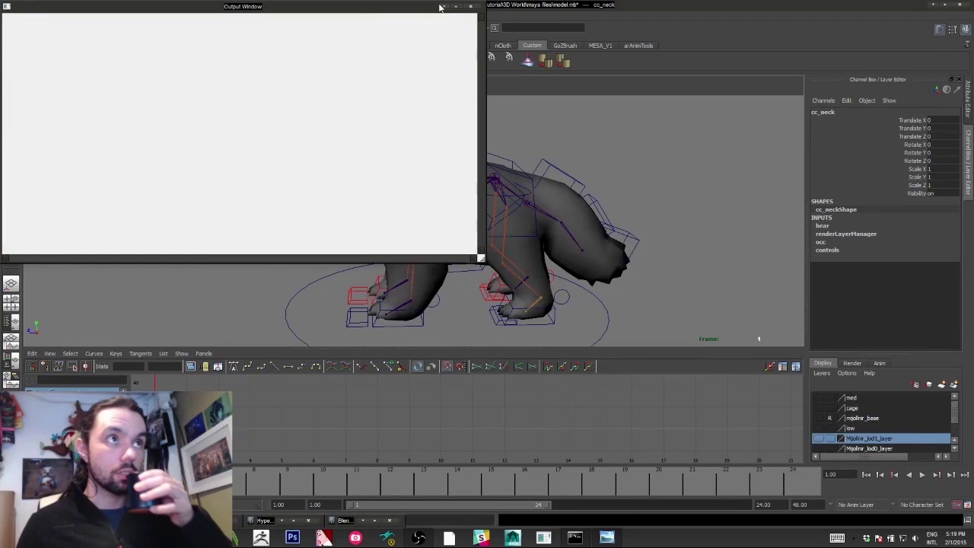
Minimize the Output Window and clear the selection in the bear scene.
{"action": "left_click", "coordinate": [444, 6]}
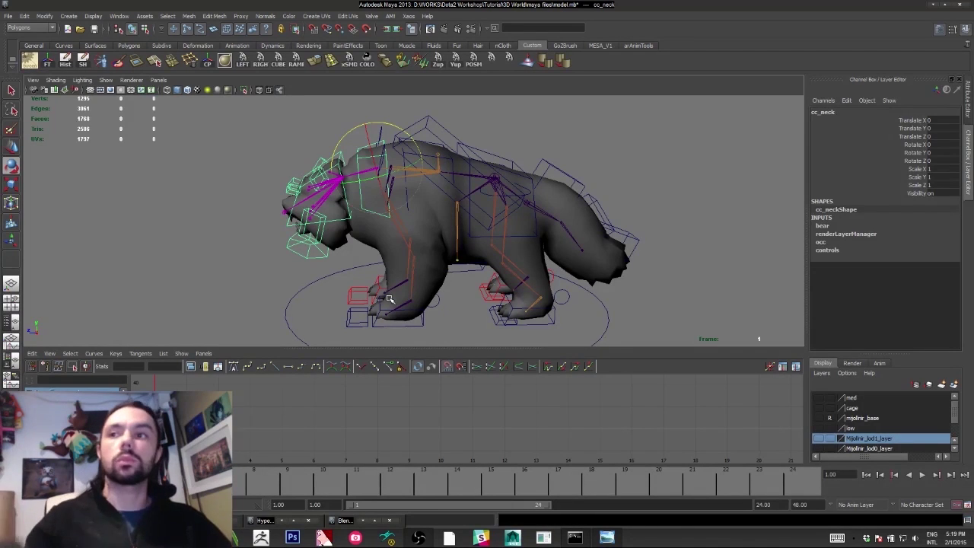
{"action": "left_click", "coordinate": [197, 167]}
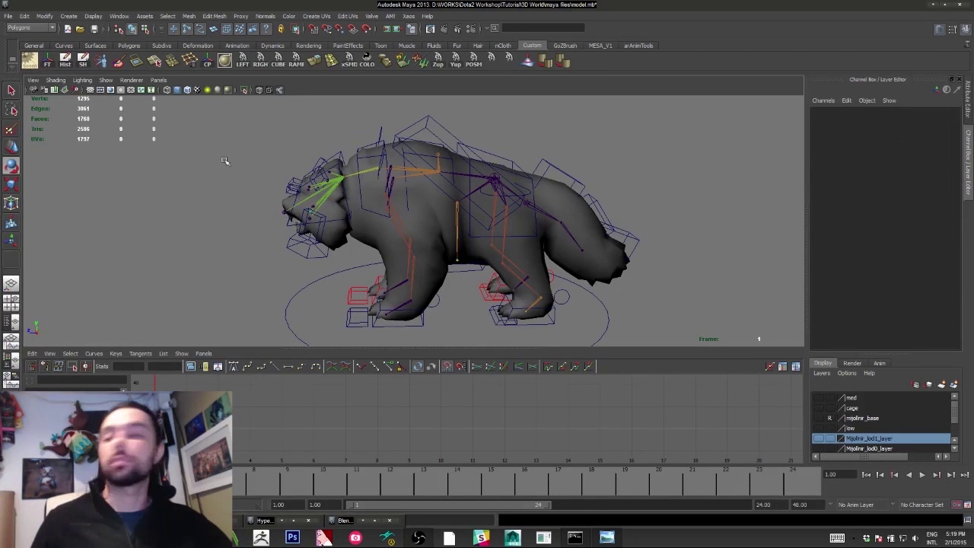
Try rotating the bear's front spine control (cc_spine01) about Z and undo it.
{"action": "left_click_drag", "start_coordinate": [139, 216], "coordinate": [213, 221], "text": "alt"}
{"action": "right_click_drag", "start_coordinate": [213, 221], "coordinate": [301, 270], "text": "alt"}
{"action": "mouse_move", "coordinate": [301, 270]}
{"action": "left_mouse_down", "text": "alt"}
{"action": "mouse_move", "coordinate": [276, 263]}
{"action": "mouse_move", "coordinate": [295, 266]}
{"action": "left_mouse_up", "text": "alt"}
{"action": "key", "text": "w"}
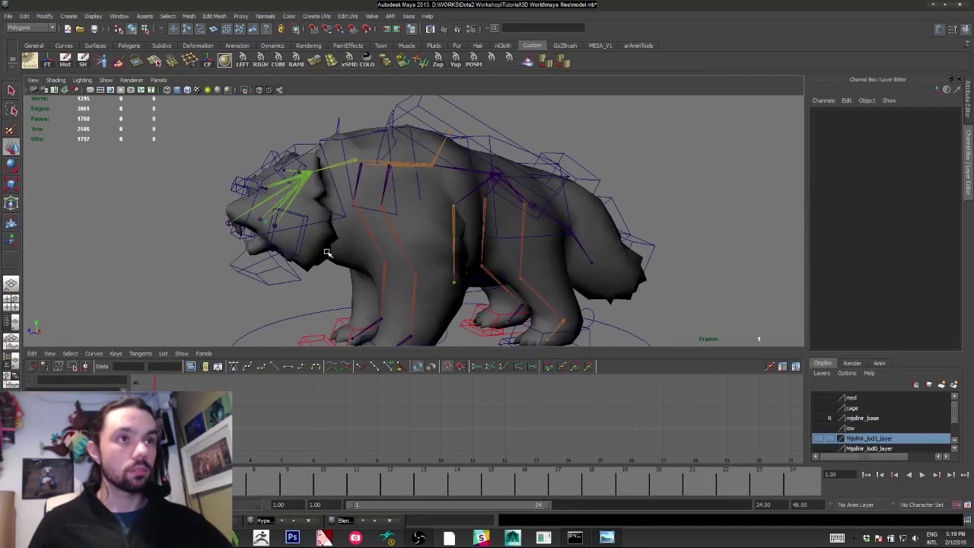
{"action": "middle_click_drag", "start_coordinate": [341, 297], "coordinate": [325, 220], "text": "alt"}
{"action": "left_click_drag", "start_coordinate": [324, 219], "coordinate": [360, 182], "text": "alt"}
{"action": "left_click", "coordinate": [323, 238]}
{"action": "key", "text": "ctrl+z"}
{"action": "left_click_drag", "start_coordinate": [470, 265], "coordinate": [324, 147], "text": "alt"}
{"action": "left_click", "coordinate": [430, 232]}
{"action": "key", "text": "ctrl+z"}
{"action": "left_click", "coordinate": [315, 153]}
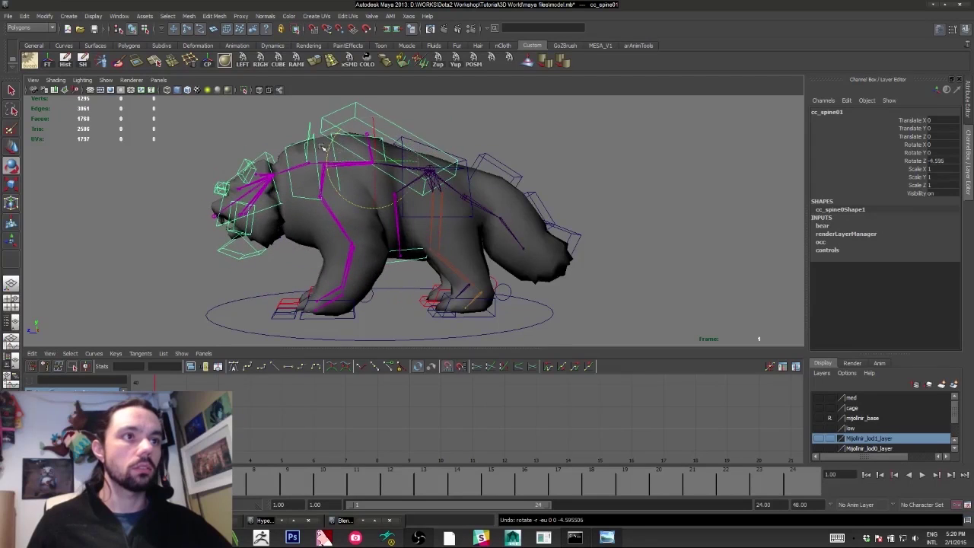
Try lowering the bear's body with the root control (cc_root) and undo the move.
{"action": "left_click", "coordinate": [431, 137]}
{"action": "key", "text": "w"}
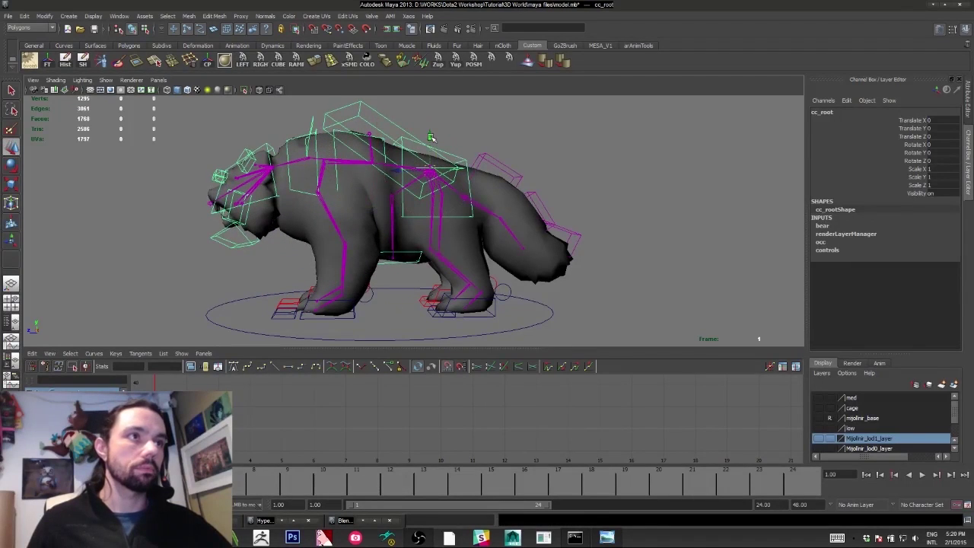
{"action": "left_click_drag", "start_coordinate": [430, 138], "coordinate": [428, 158]}
{"action": "key", "text": "ctrl+z"}
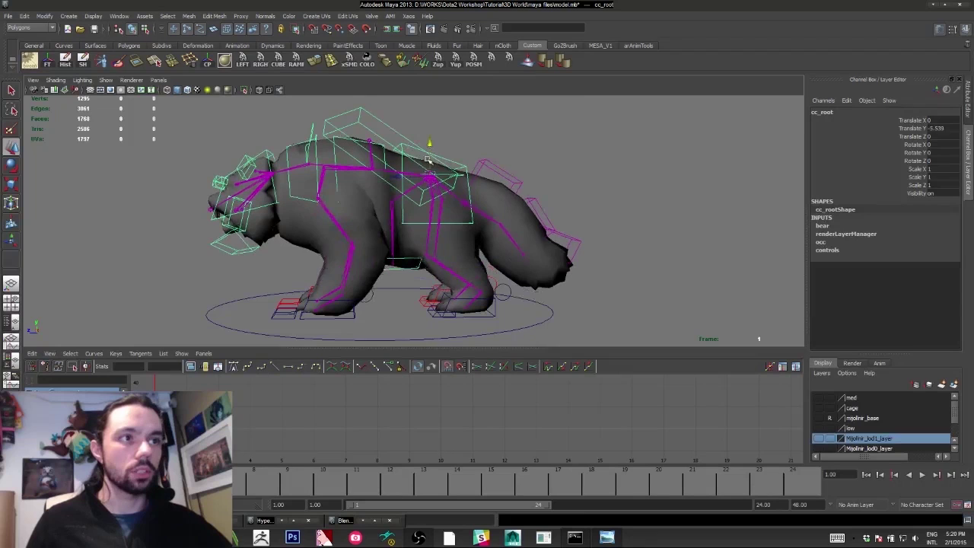
{"action": "key", "text": "ctrl+z"}
Select the left front foot control, and after it the circular master control around the bear, to inspect what each drives.
{"action": "left_click", "coordinate": [314, 318]}
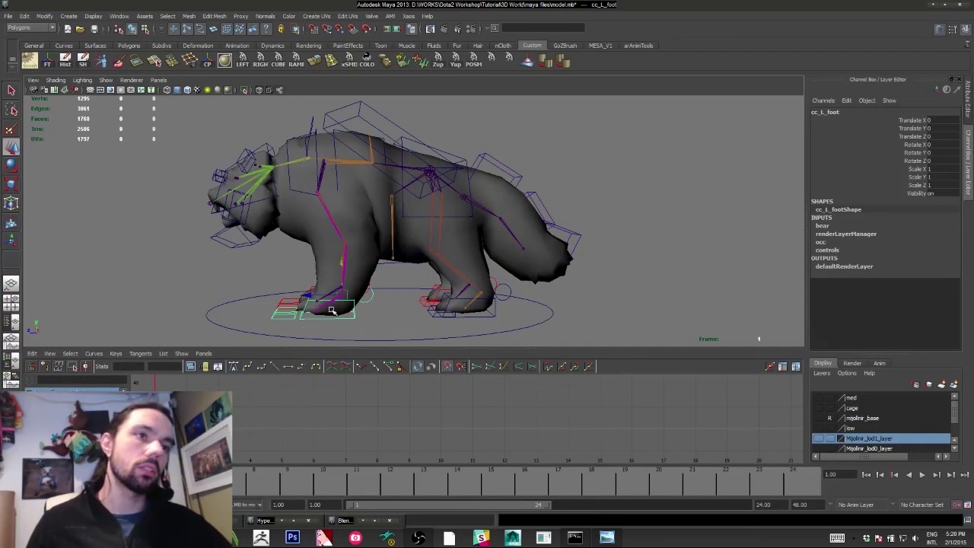
{"action": "left_click_drag", "start_coordinate": [286, 317], "coordinate": [299, 261], "text": "alt"}
{"action": "left_click", "coordinate": [261, 327]}
{"action": "left_click", "coordinate": [263, 284]}
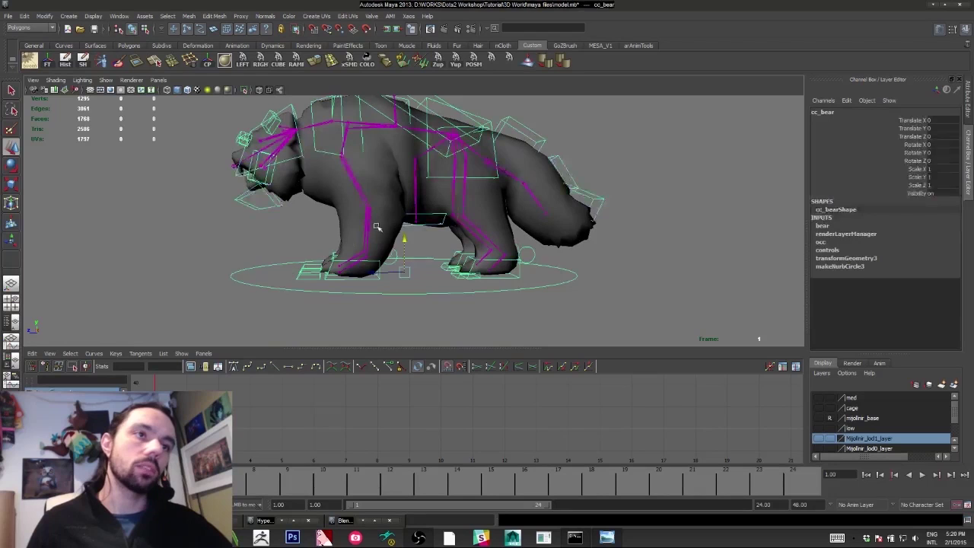
Try lowering the root control to about -22.7 in Translate Y so the legs bend, and undo it.
{"action": "middle_click_drag", "start_coordinate": [378, 227], "coordinate": [354, 265], "text": "alt"}
{"action": "left_click", "coordinate": [448, 152]}
{"action": "left_click", "coordinate": [453, 157]}
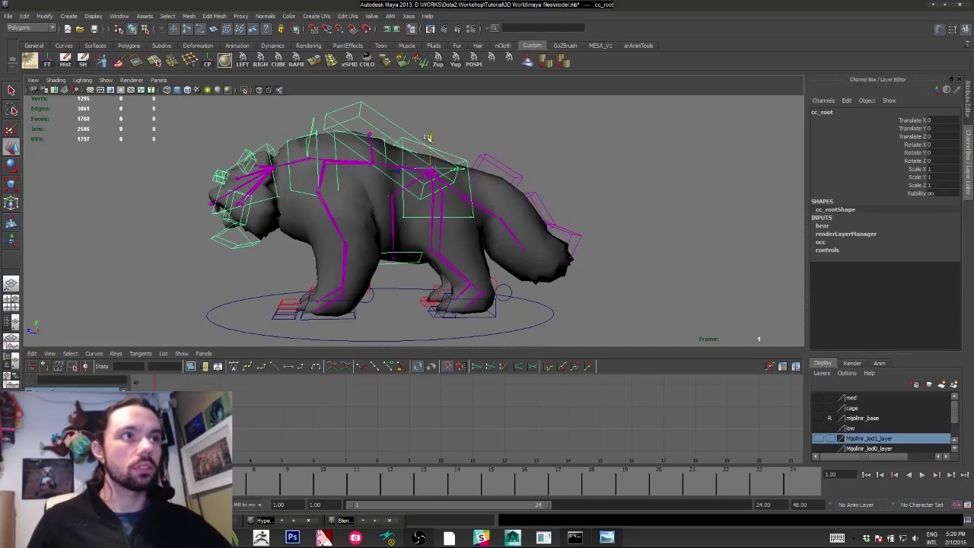
{"action": "left_click_drag", "start_coordinate": [427, 138], "coordinate": [411, 153]}
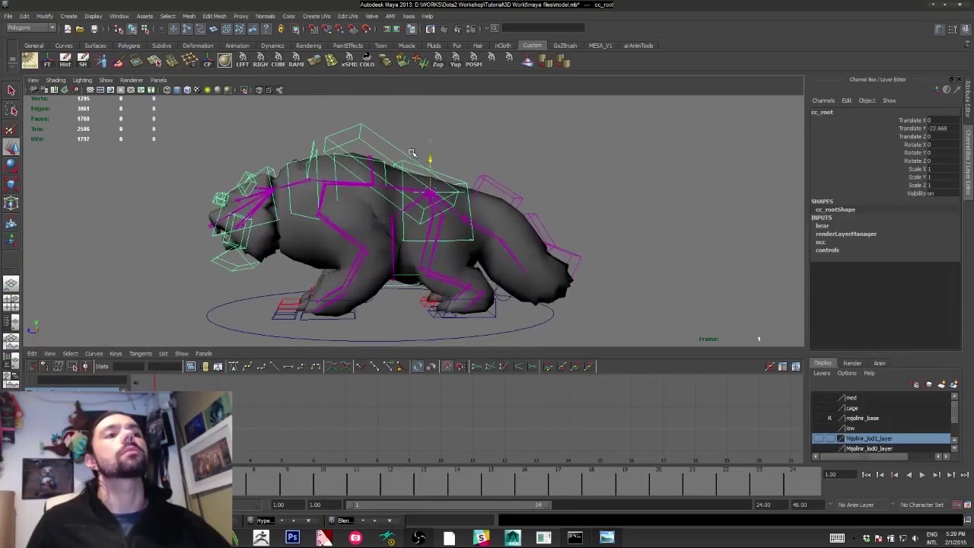
{"action": "key", "text": "ctrl+z"}
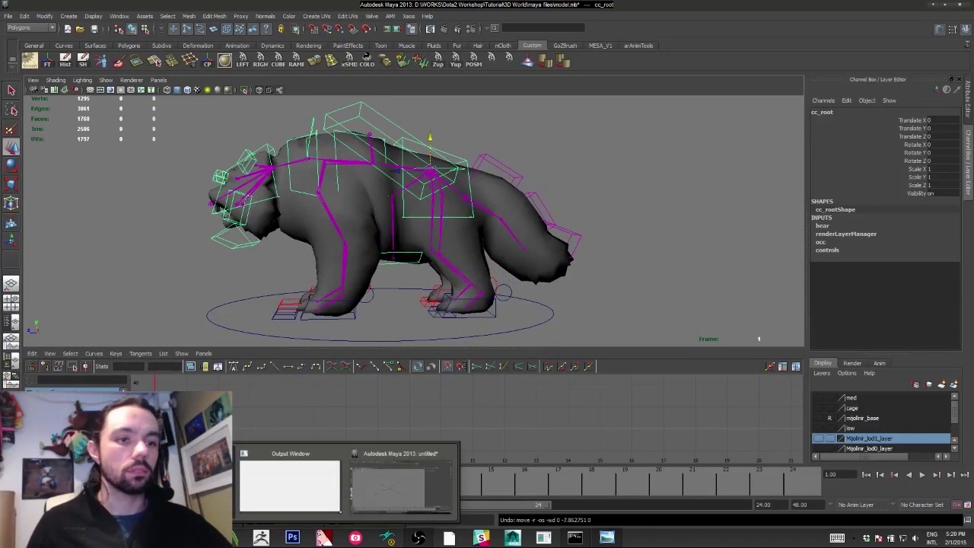
Switch to the empty untitled Maya scene, open the Reference Editor and create a reference to model.mb.
{"action": "left_click", "coordinate": [390, 481]}
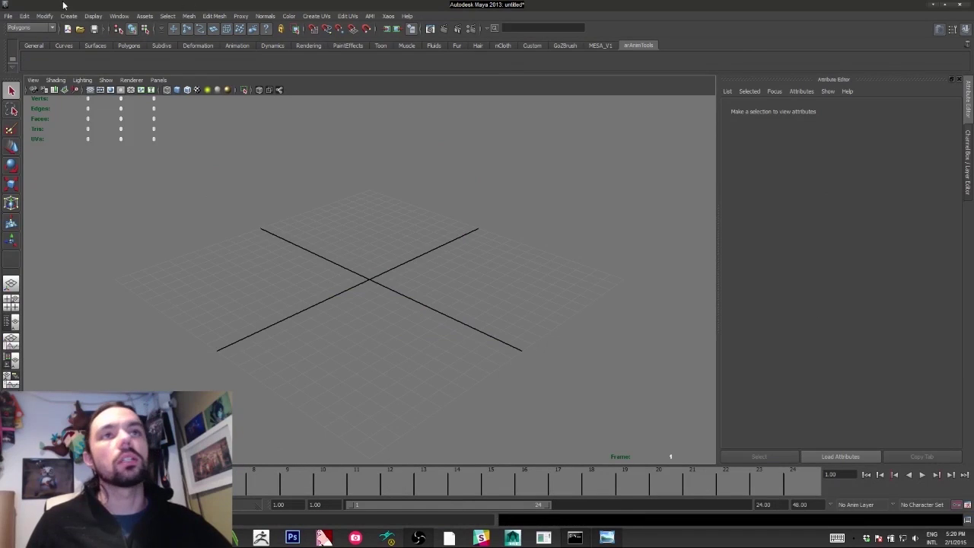
{"action": "left_click", "coordinate": [8, 16]}
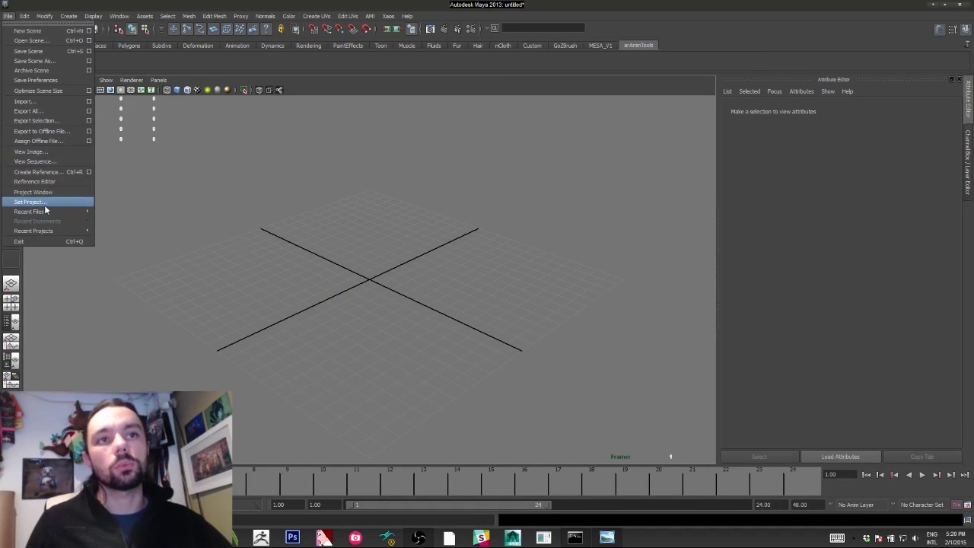
{"action": "left_click", "coordinate": [37, 182]}
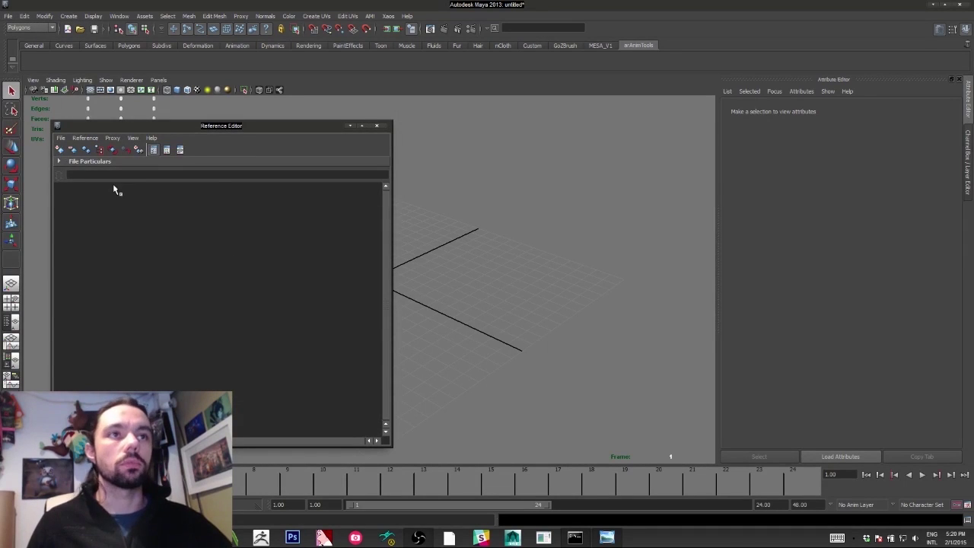
{"action": "key", "text": "ctrl+r"}
{"action": "double_click", "coordinate": [306, 169]}
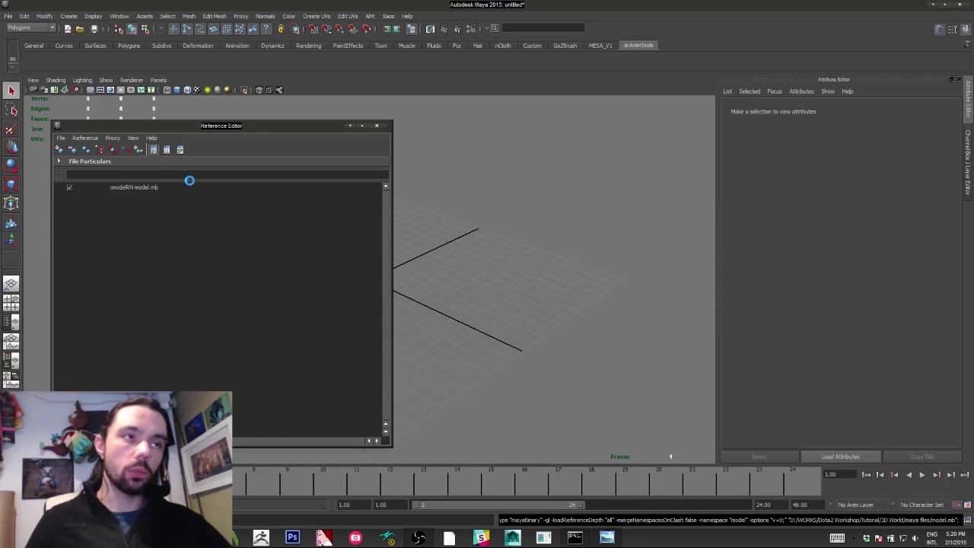
Minimize the Reference Editor and inspect the referenced bear rig in the viewport.
{"action": "left_click", "coordinate": [350, 126]}
{"action": "left_click_drag", "start_coordinate": [383, 184], "coordinate": [280, 223], "text": "alt"}
{"action": "right_click_drag", "start_coordinate": [280, 223], "coordinate": [187, 240], "text": "alt"}
{"action": "middle_click_drag", "start_coordinate": [451, 269], "coordinate": [382, 222], "text": "alt"}
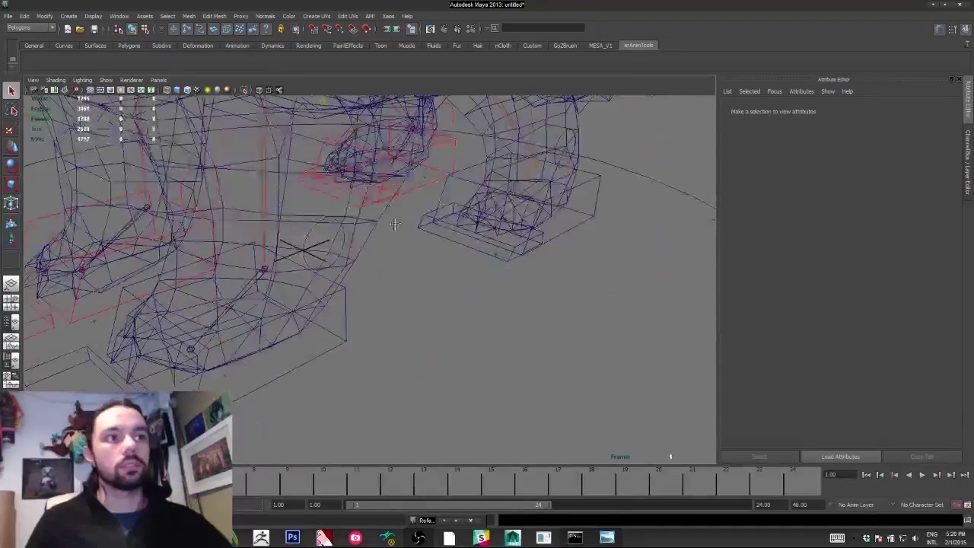
{"action": "right_click_drag", "start_coordinate": [383, 222], "coordinate": [267, 223], "text": "alt"}
{"action": "left_click_drag", "start_coordinate": [304, 294], "coordinate": [311, 359], "text": "alt"}
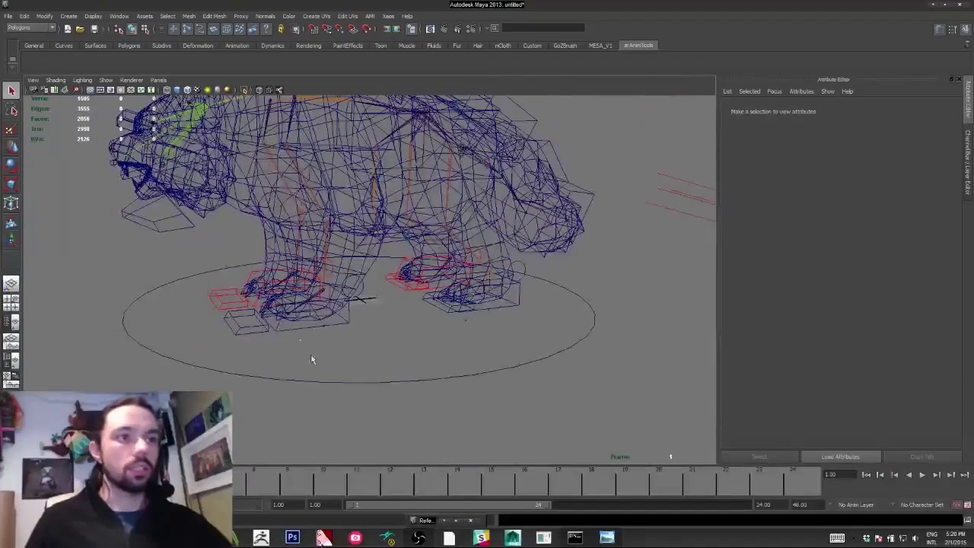
Check the original model.mb scene, return to the untitled scene and switch the referenced bear to shaded display.
{"action": "left_click", "coordinate": [405, 466]}
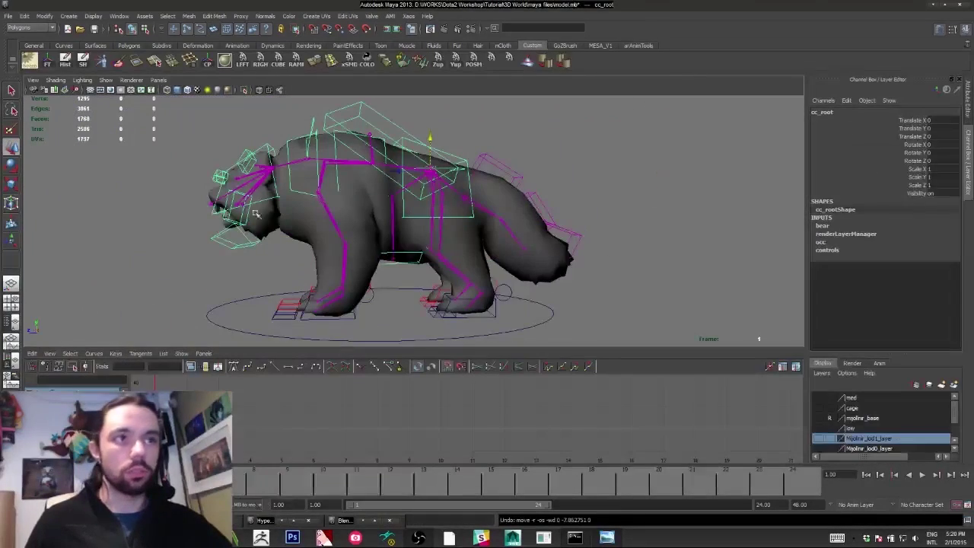
{"action": "left_click", "coordinate": [389, 485]}
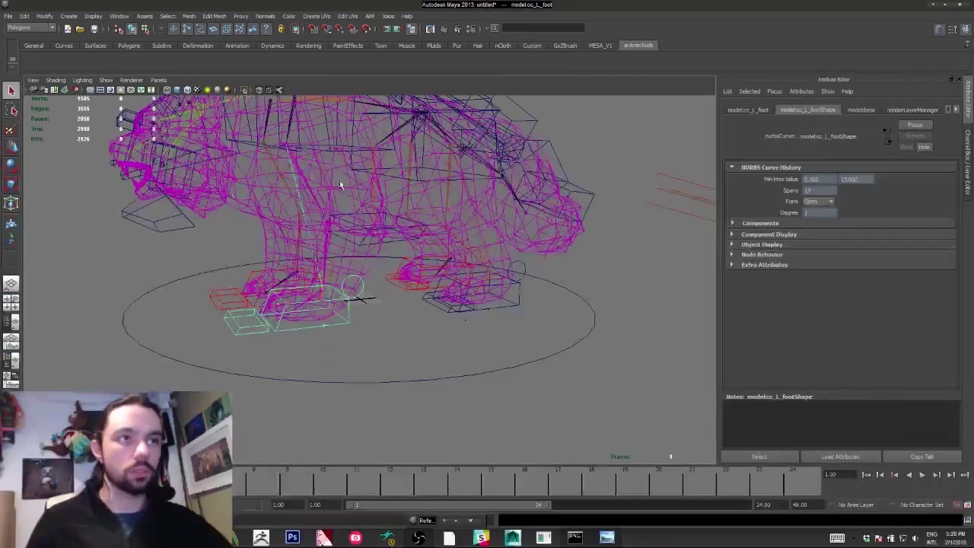
{"action": "middle_click_drag", "start_coordinate": [366, 228], "coordinate": [385, 303], "text": "alt"}
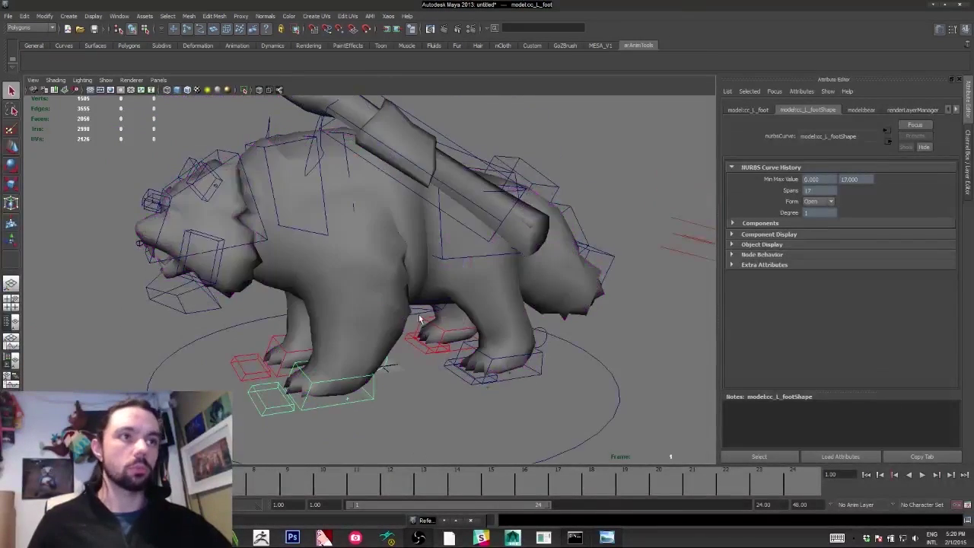
{"action": "scroll", "coordinate": [352, 207], "scroll_direction": "down", "scroll_amount": 5}
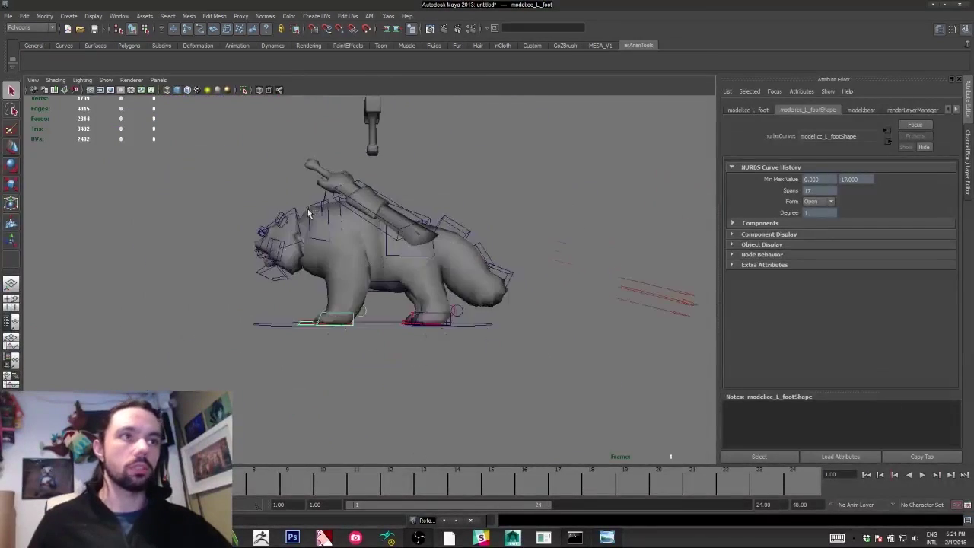
Hide the sword and its sheath on the bear's back and the floating hammer by setting their Visibility to 0.
{"action": "left_click", "coordinate": [352, 207]}
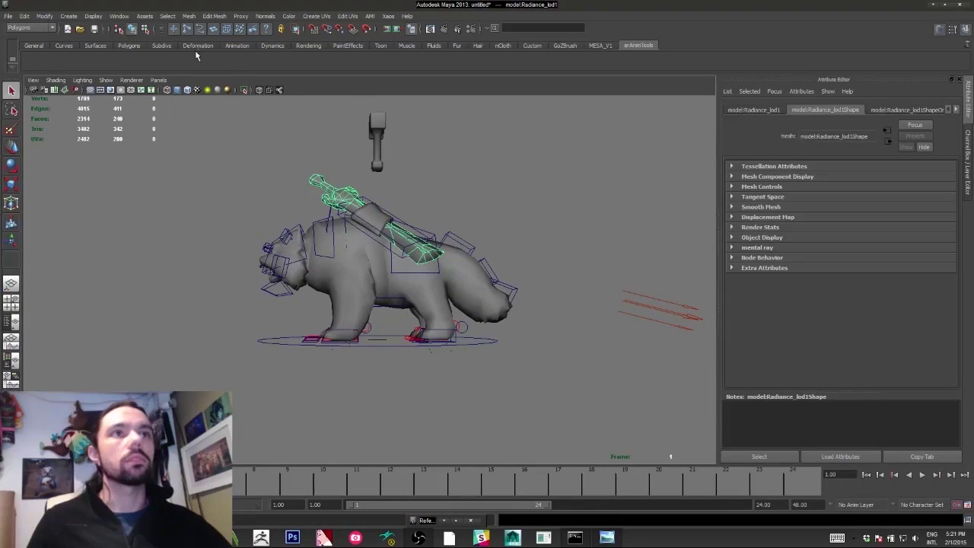
{"action": "left_click", "coordinate": [381, 223], "text": "shift"}
{"action": "left_click", "coordinate": [375, 140], "text": "shift"}
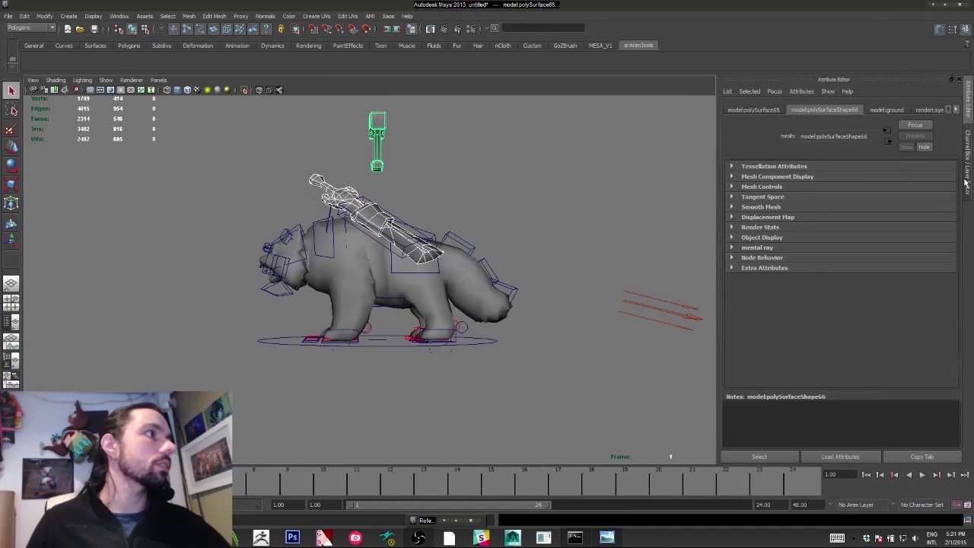
{"action": "left_click", "coordinate": [966, 183]}
{"action": "double_click", "coordinate": [942, 194]}
{"action": "type", "text": "0"}
{"action": "key", "text": "Return"}
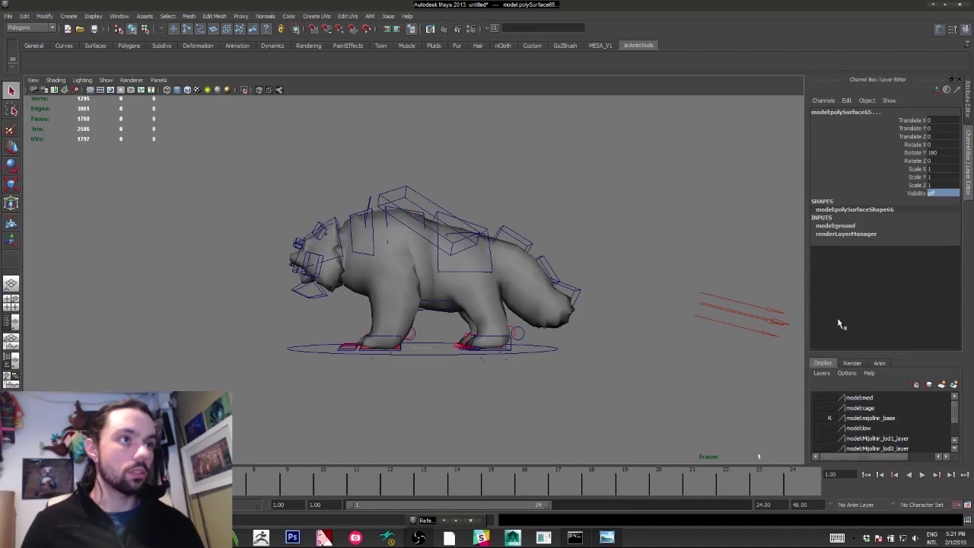
Select the bear's root control (cc_root) and examine the rig controls on the bear without its weapons.
{"action": "left_click_drag", "start_coordinate": [246, 323], "coordinate": [269, 313], "text": "alt"}
{"action": "right_click_drag", "start_coordinate": [268, 314], "coordinate": [410, 315], "text": "alt"}
{"action": "left_click_drag", "start_coordinate": [409, 315], "coordinate": [399, 340], "text": "alt"}
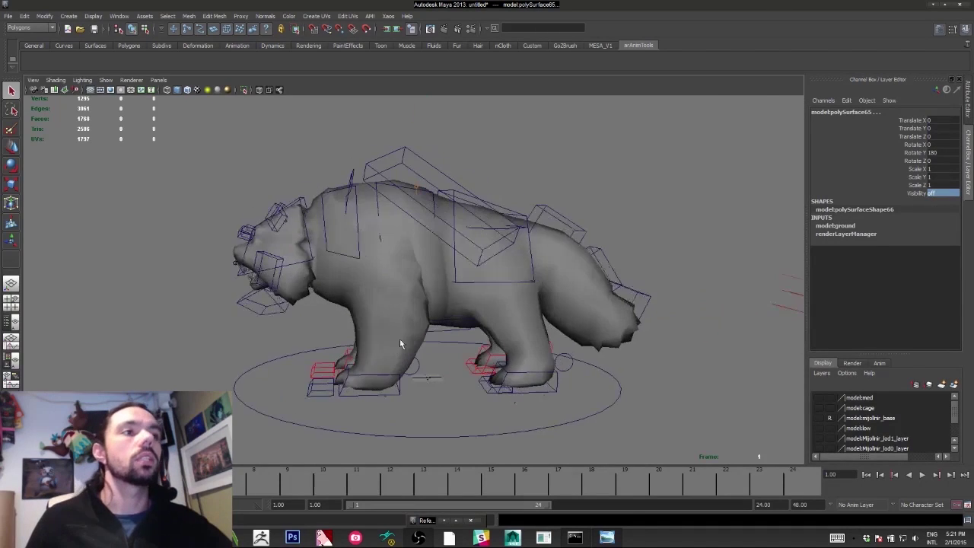
{"action": "left_click", "coordinate": [457, 283]}
{"action": "middle_click_drag", "start_coordinate": [330, 397], "coordinate": [321, 374], "text": "alt"}
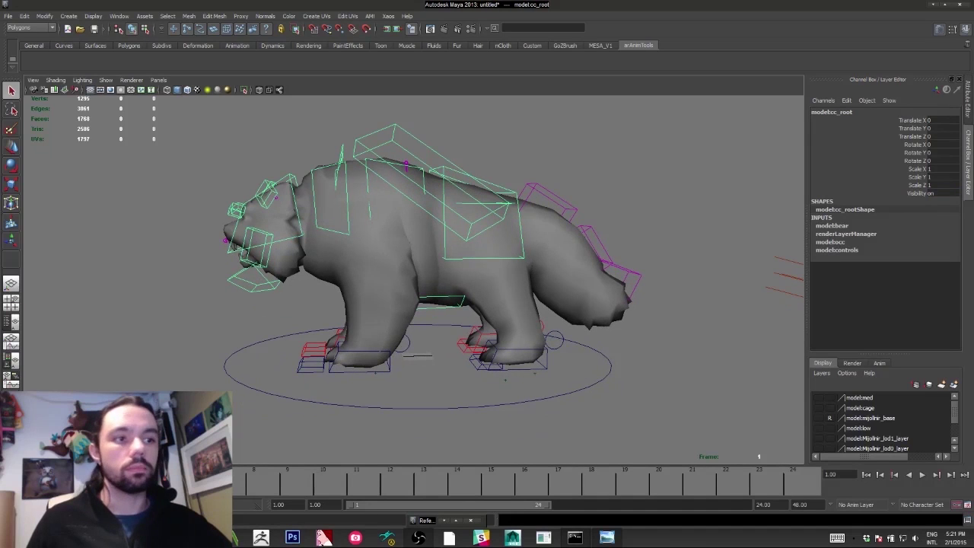
{"action": "right_click_drag", "start_coordinate": [371, 399], "coordinate": [338, 330], "text": "alt"}
{"action": "middle_click_drag", "start_coordinate": [338, 327], "coordinate": [374, 319], "text": "alt"}
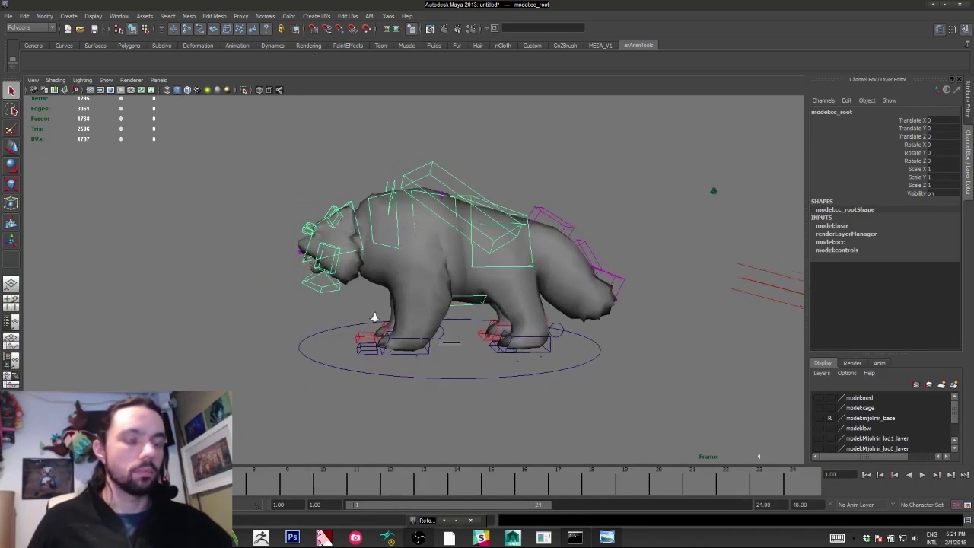
{"action": "right_click_drag", "start_coordinate": [374, 319], "coordinate": [391, 337], "text": "alt"}
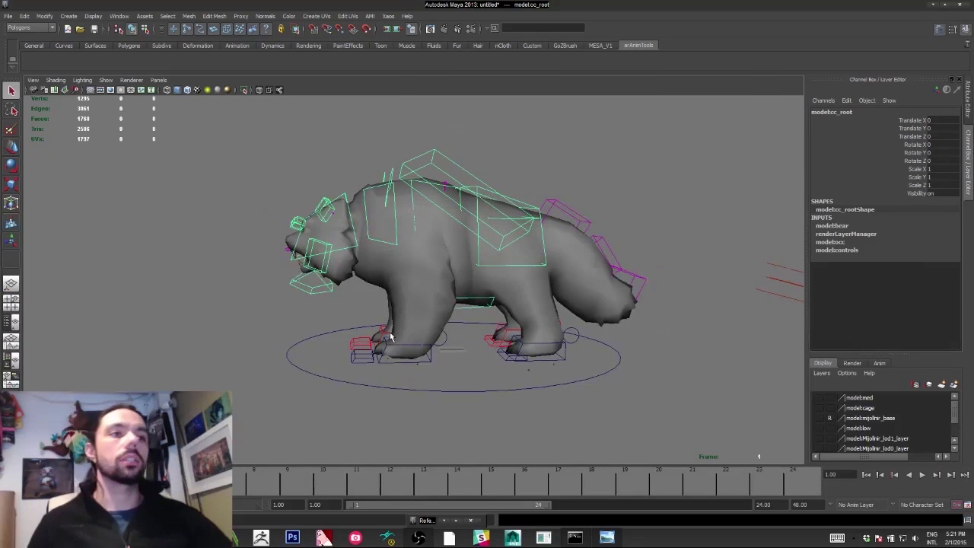
{"action": "left_click_drag", "start_coordinate": [390, 337], "coordinate": [426, 295], "text": "alt"}
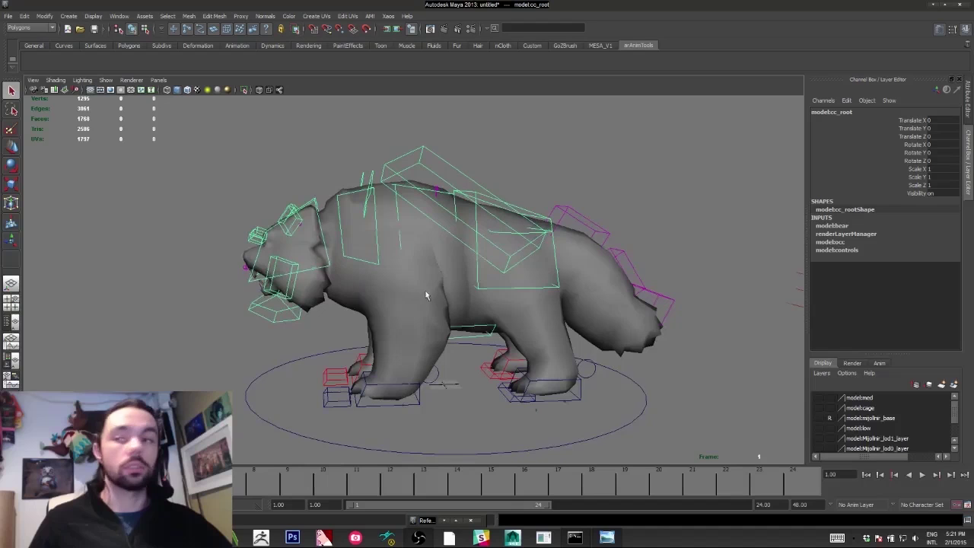
{"action": "left_click_drag", "start_coordinate": [272, 385], "coordinate": [376, 354], "text": "alt"}
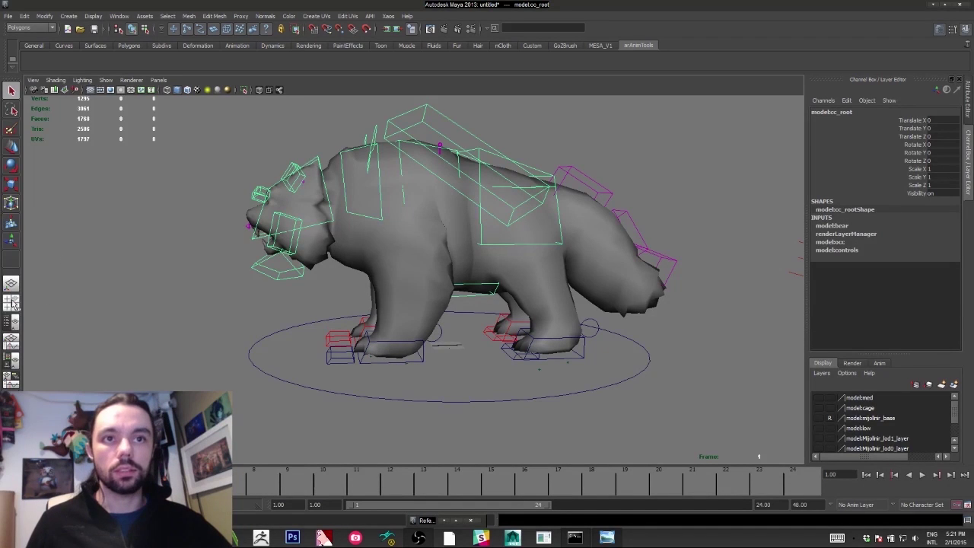
Switch to the layout with the viewport above the Graph Editor, make the viewport taller, and select the front spine control (cc_spine01).
{"action": "left_click", "coordinate": [13, 351]}
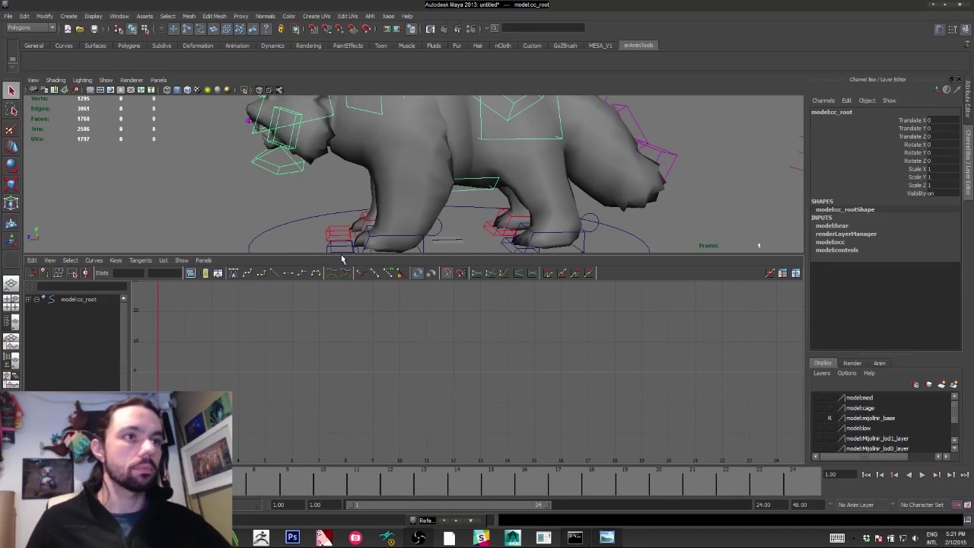
{"action": "left_click_drag", "start_coordinate": [339, 255], "coordinate": [335, 342]}
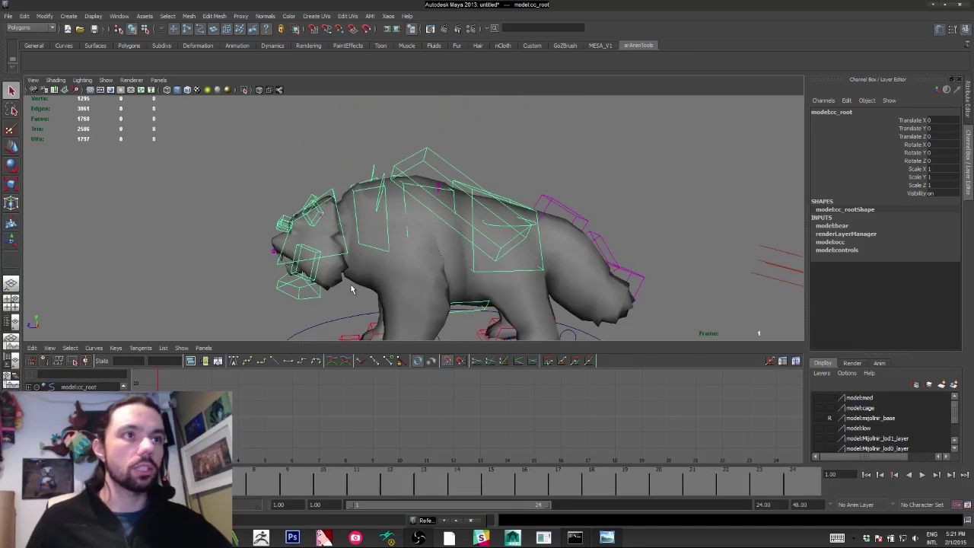
{"action": "left_click", "coordinate": [405, 208]}
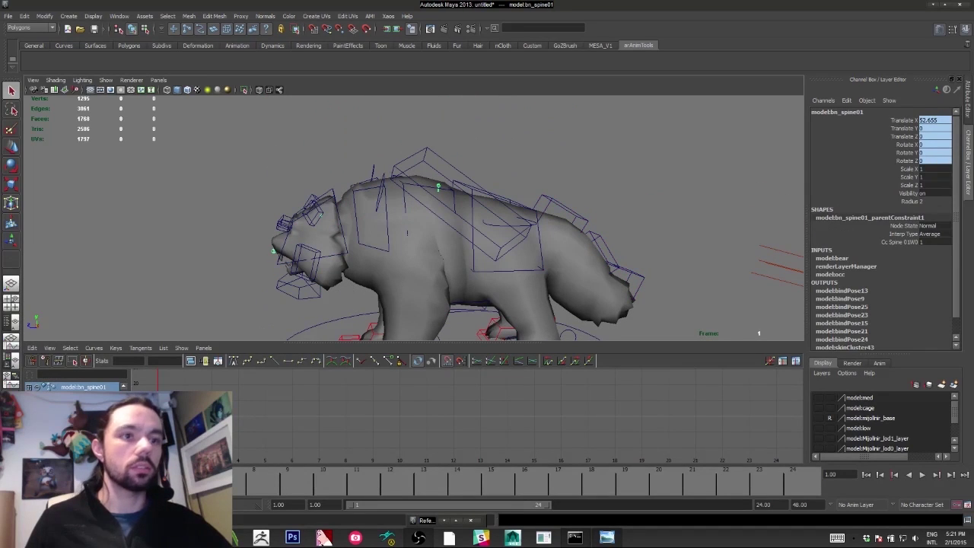
{"action": "left_click", "coordinate": [329, 341]}
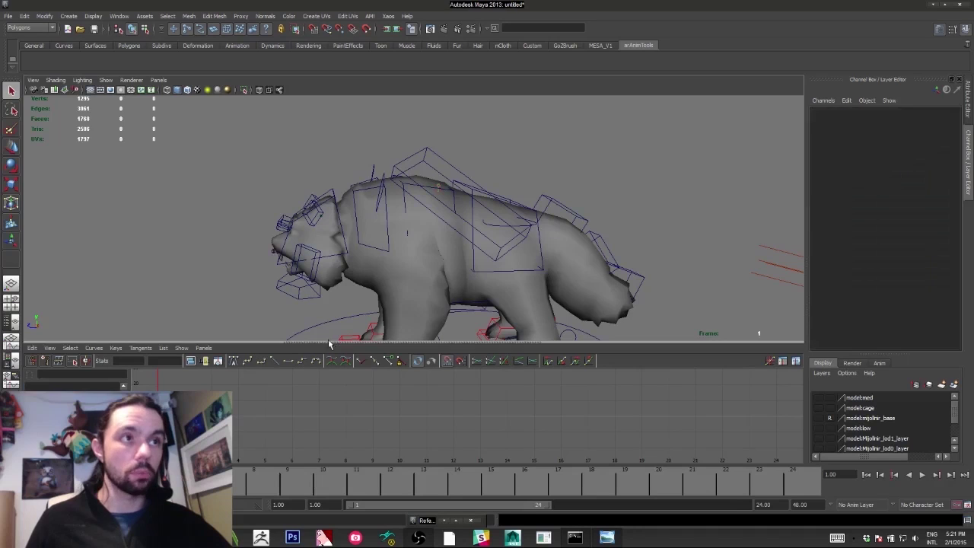
{"action": "left_click", "coordinate": [403, 199]}
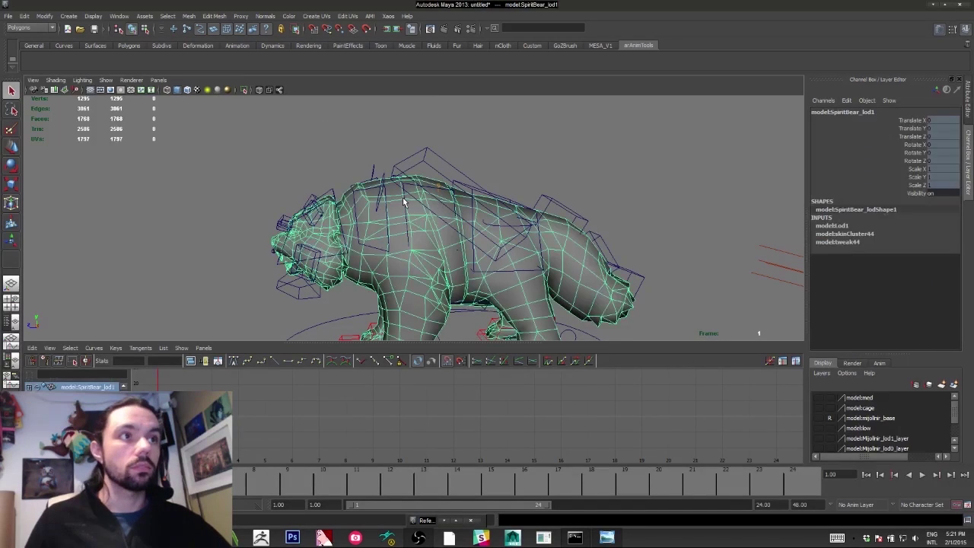
{"action": "middle_click_drag", "start_coordinate": [379, 238], "coordinate": [382, 214], "text": "alt"}
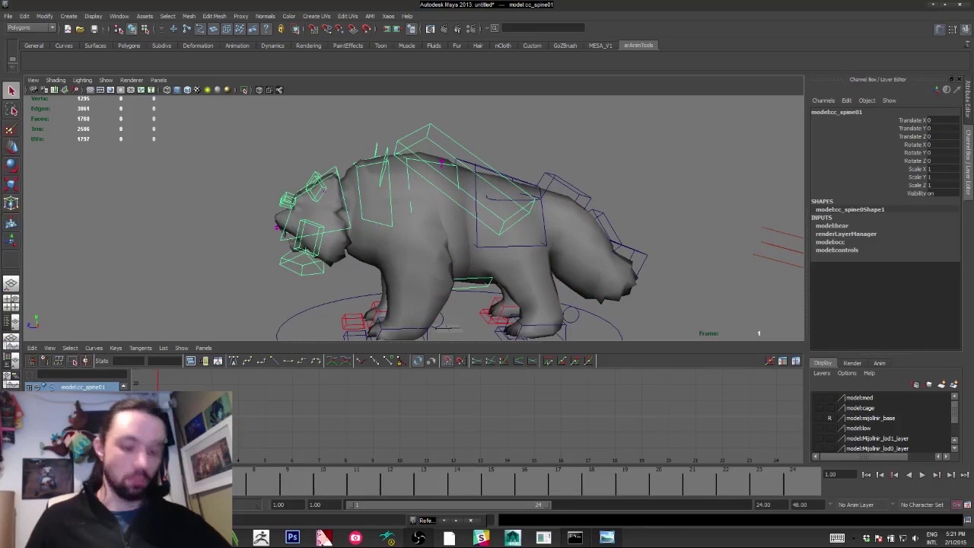
Key all channels of cc_spine01 at frames 1 and 24, and play the animation briefly.
{"action": "key", "text": "s"}
{"action": "left_click", "coordinate": [793, 487]}
{"action": "key", "text": "s"}
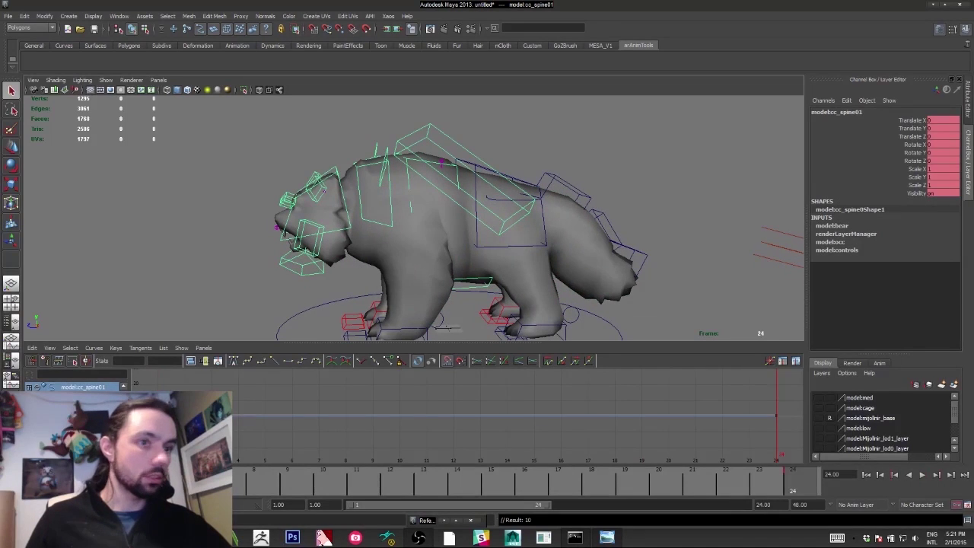
{"action": "key", "text": "alt+v"}
{"action": "key", "text": "alt+v"}
Bend the bear's front body down at frame 6 by rotating cc_spine01 to about -16.7 in Rotate Z.
{"action": "key", "text": "f"}
{"action": "key", "text": "e"}
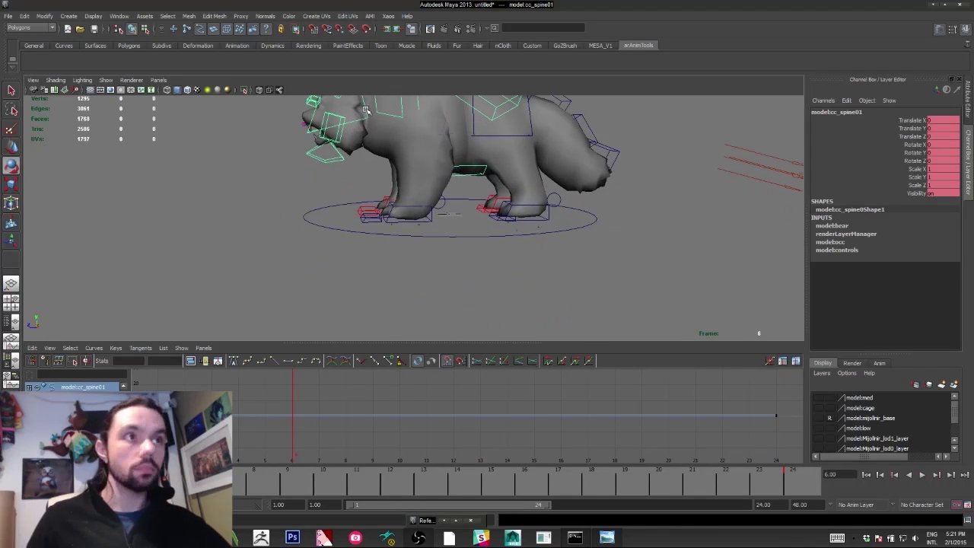
{"action": "middle_click_drag", "start_coordinate": [411, 99], "coordinate": [409, 154], "text": "alt"}
{"action": "left_click_drag", "start_coordinate": [405, 138], "coordinate": [411, 160]}
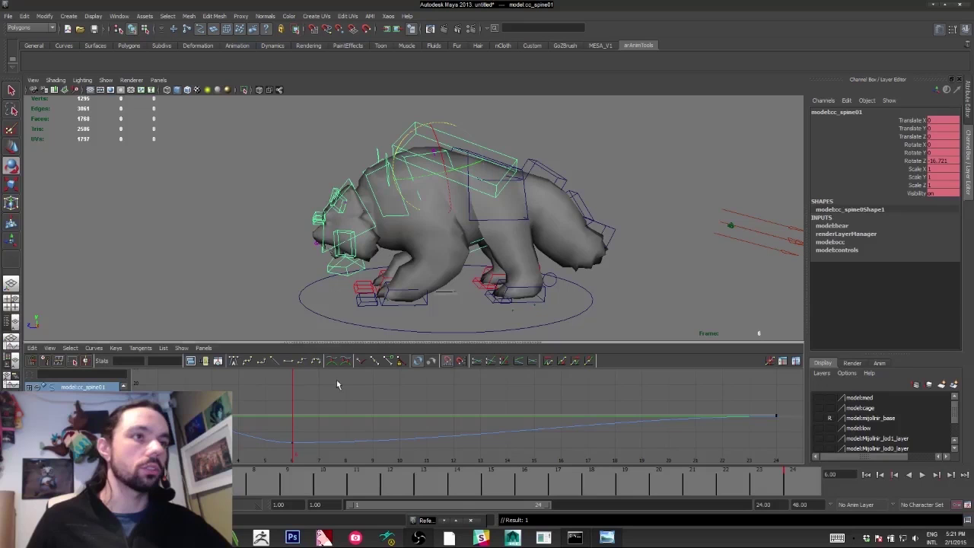
Enlarge the Graph Editor and lower the Rotate Z key of cc_spine01 at frame 6 to about -44.9.
{"action": "left_click_drag", "start_coordinate": [349, 342], "coordinate": [348, 307]}
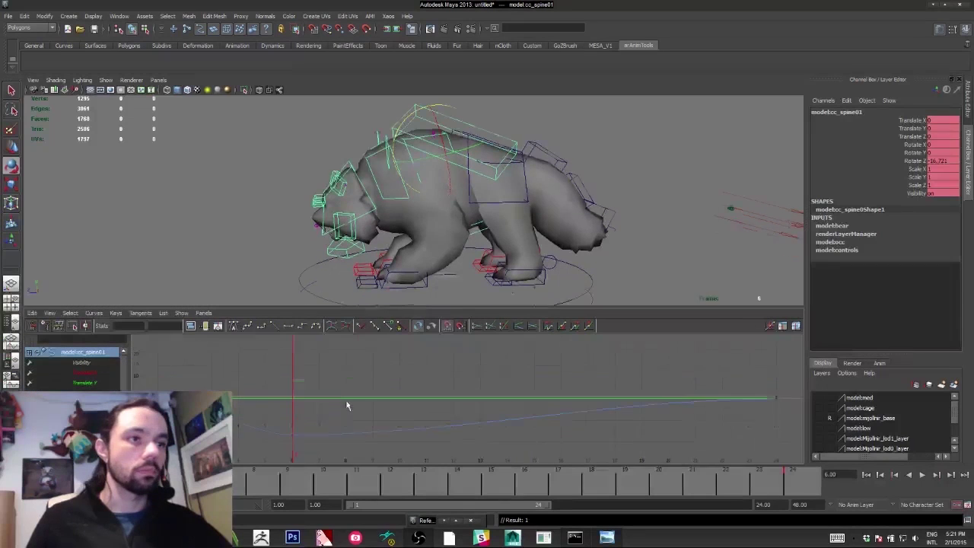
{"action": "right_click_drag", "start_coordinate": [403, 421], "coordinate": [331, 369], "text": "alt+shift"}
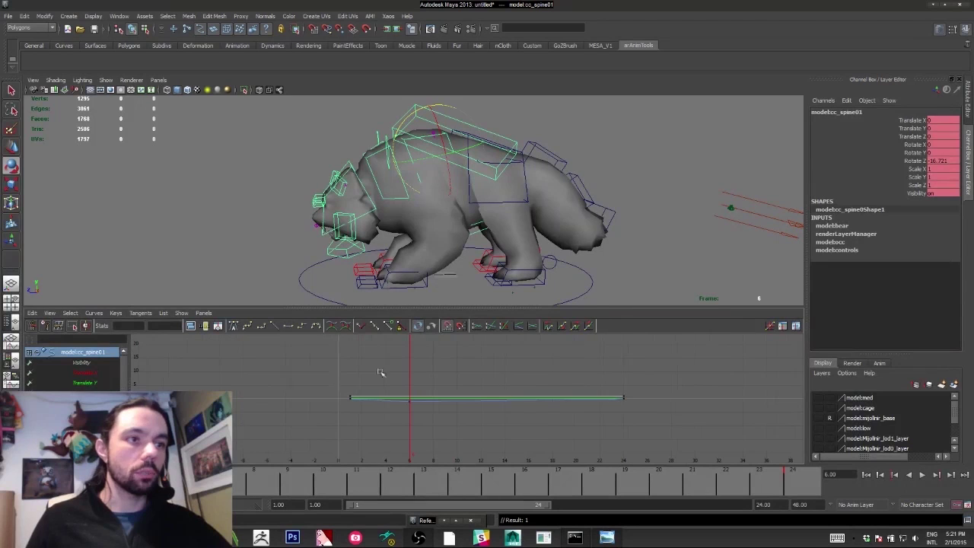
{"action": "left_click_drag", "start_coordinate": [379, 371], "coordinate": [423, 433]}
{"action": "key", "text": "w"}
{"action": "middle_click_drag", "start_coordinate": [404, 423], "coordinate": [404, 429], "text": "shift"}
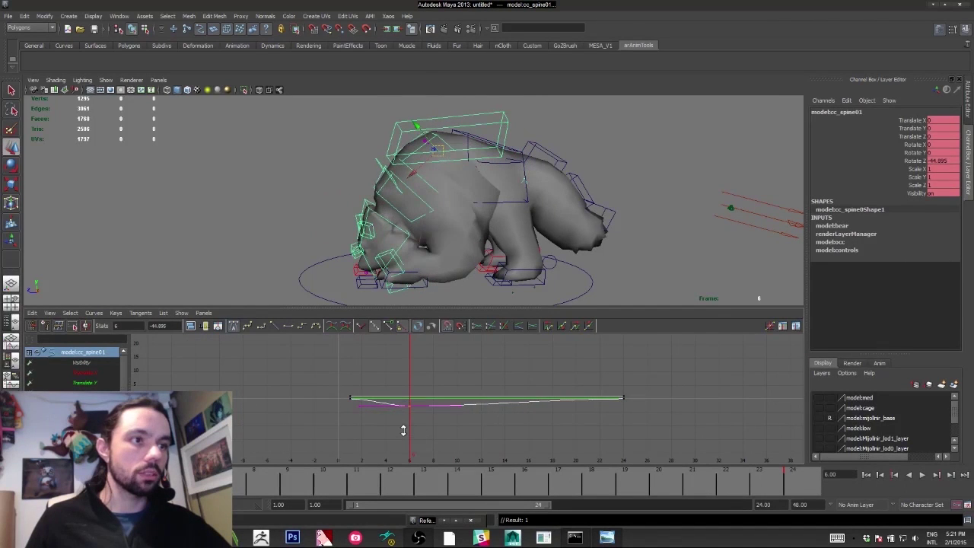
{"action": "right_click_drag", "start_coordinate": [403, 427], "coordinate": [388, 337], "text": "alt+shift"}
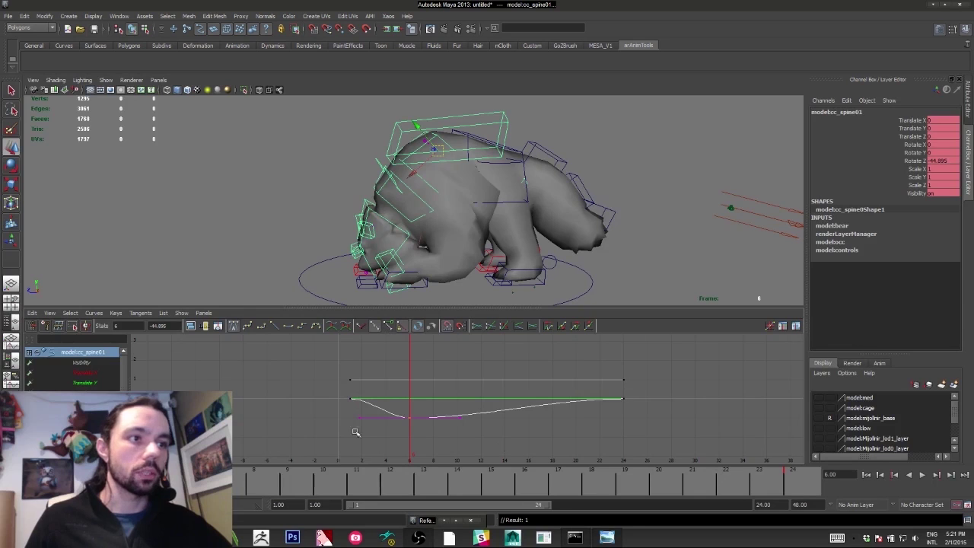
Give all keys of cc_spine01 stepped tangents and play the animation to check the abrupt pose changes.
{"action": "left_click_drag", "start_coordinate": [267, 341], "coordinate": [635, 481]}
{"action": "left_click", "coordinate": [302, 326]}
{"action": "key", "text": "alt+v"}
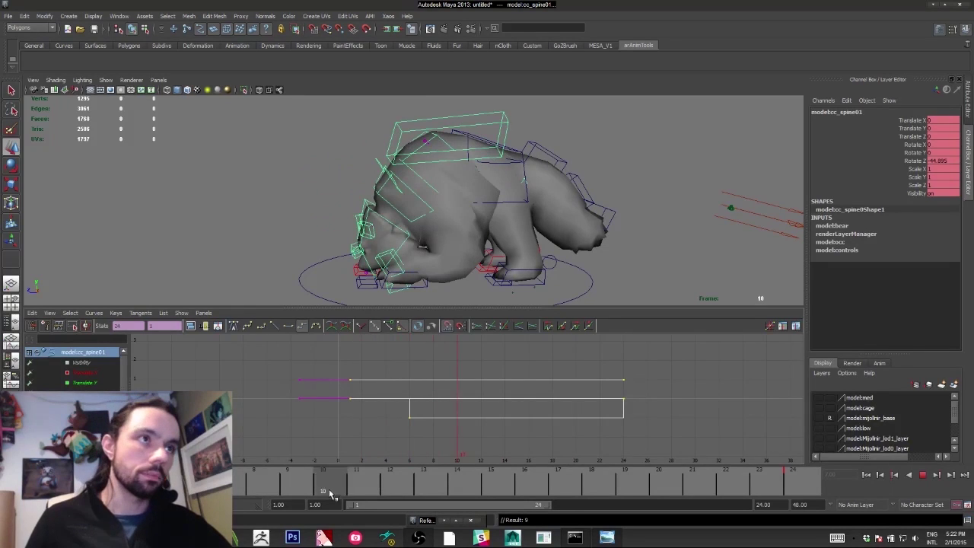
{"action": "key", "text": "Escape"}
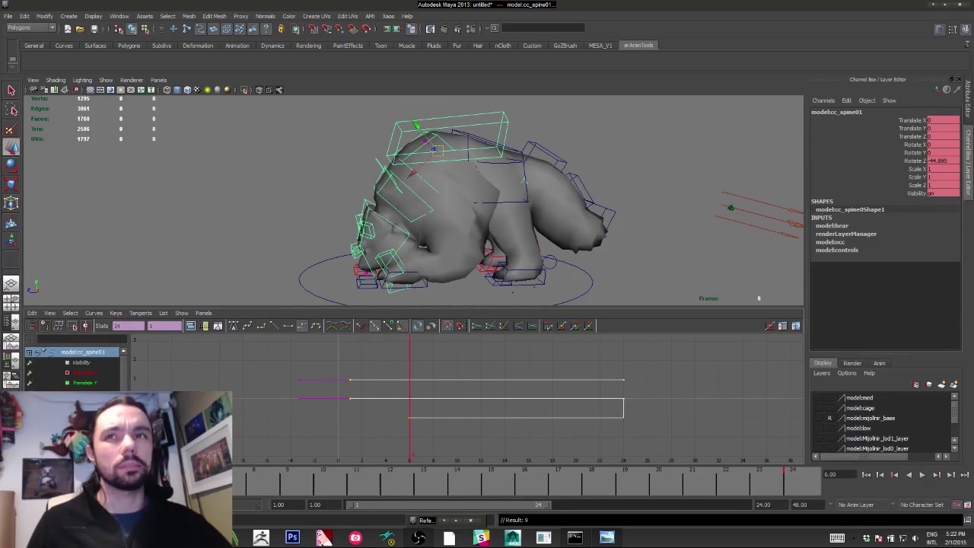
Apply spline tangents to the cc_spine01 keys at frames 6 and 1, and change the frame 1 keys to auto tangents.
{"action": "left_click_drag", "start_coordinate": [383, 365], "coordinate": [423, 437]}
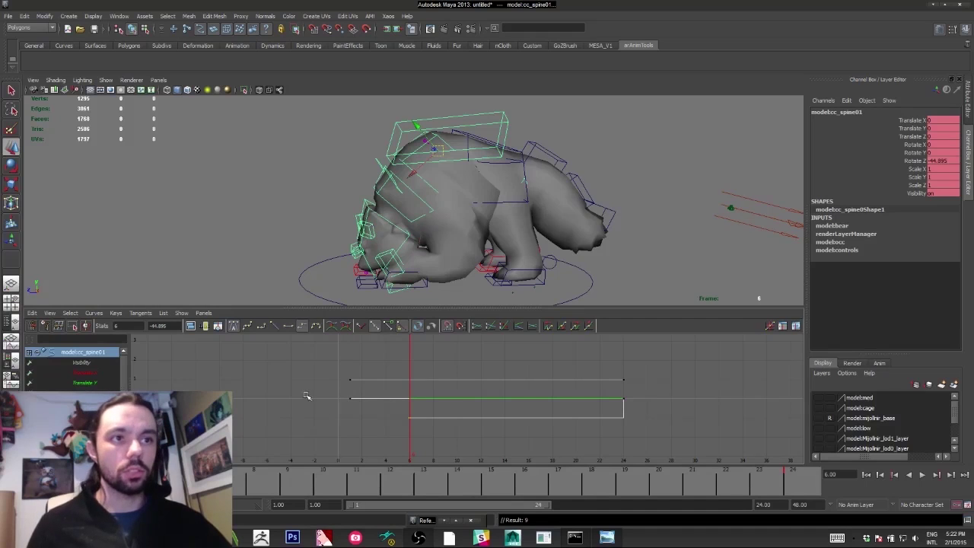
{"action": "left_click", "coordinate": [302, 326]}
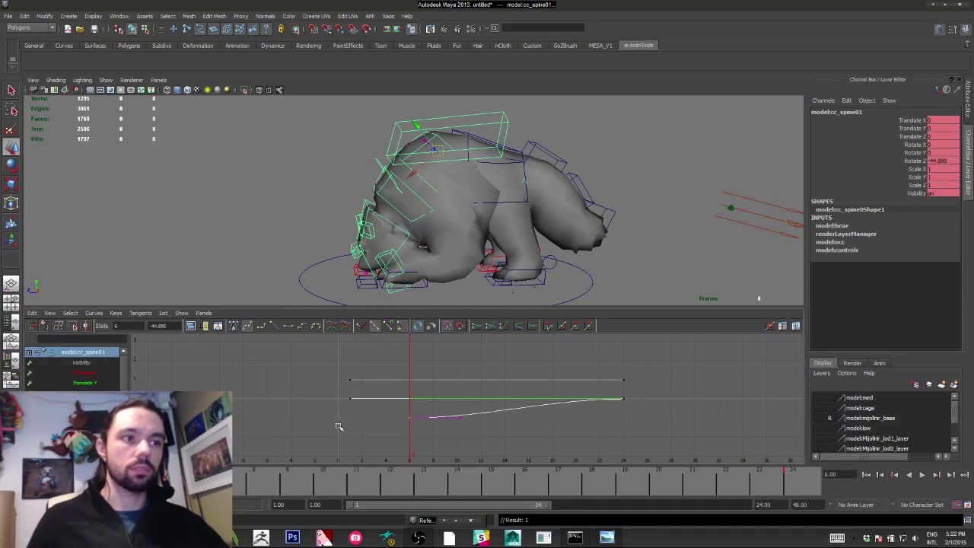
{"action": "left_click_drag", "start_coordinate": [382, 430], "coordinate": [303, 377]}
{"action": "left_click", "coordinate": [248, 325]}
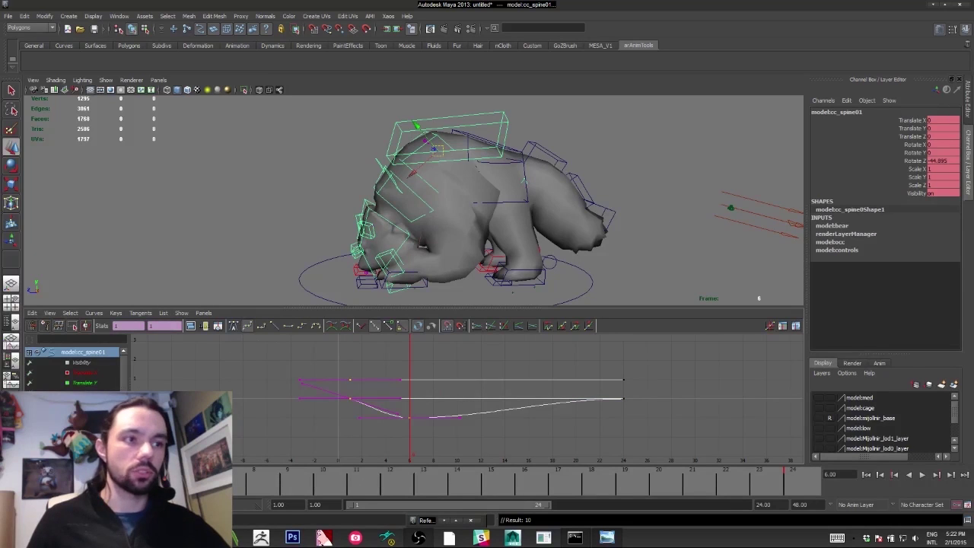
{"action": "left_click_drag", "start_coordinate": [288, 355], "coordinate": [363, 455]}
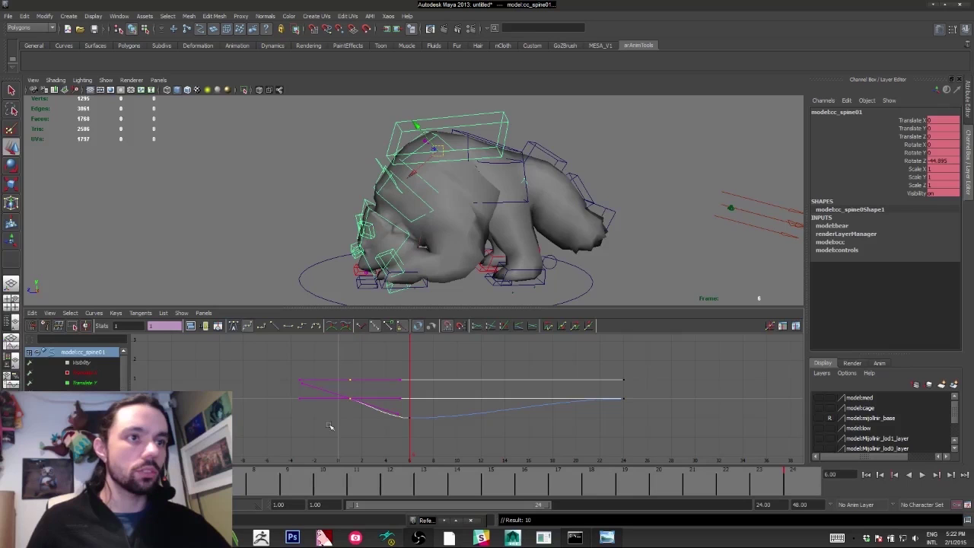
{"action": "left_click", "coordinate": [234, 326]}
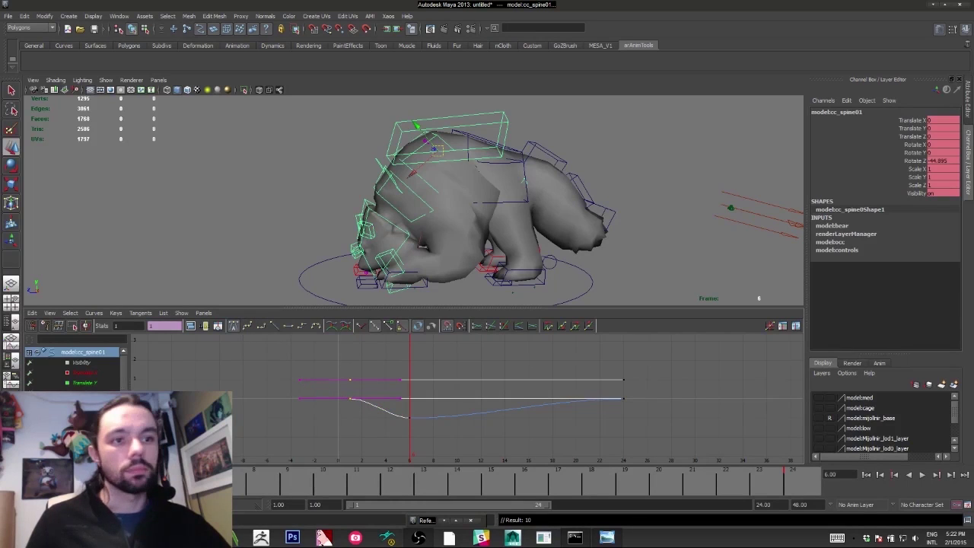
Shift the frame 6 key of cc_spine01 to frame 2 on the timeline.
{"action": "left_click", "coordinate": [196, 483], "text": "shift"}
{"action": "left_click_drag", "start_coordinate": [197, 483], "coordinate": [62, 483]}
{"action": "left_click", "coordinate": [162, 483]}
{"action": "left_click_drag", "start_coordinate": [162, 483], "coordinate": [29, 483]}
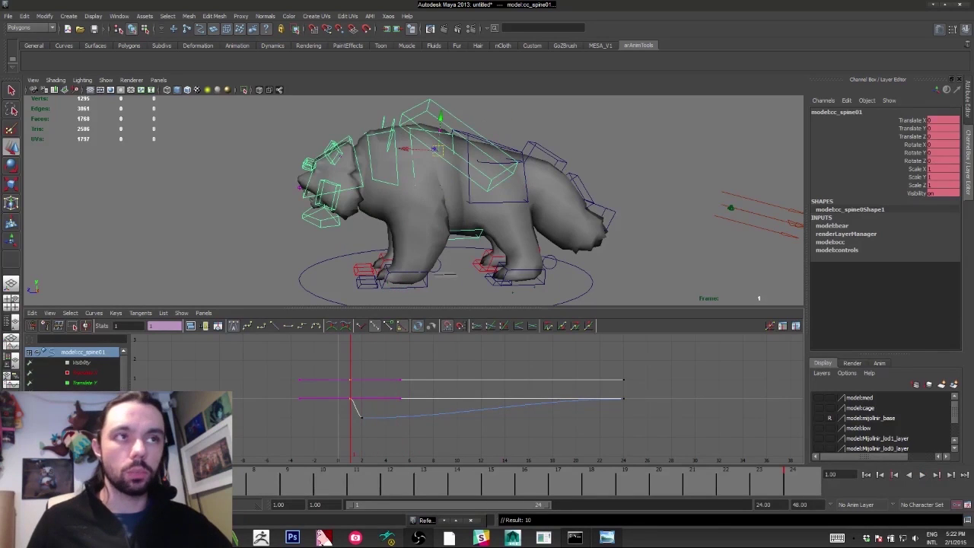
Step back and forth between the keys and play the animation to check how quickly the body bends.
{"action": "key", "text": "alt+period"}
{"action": "key", "text": "alt+comma"}
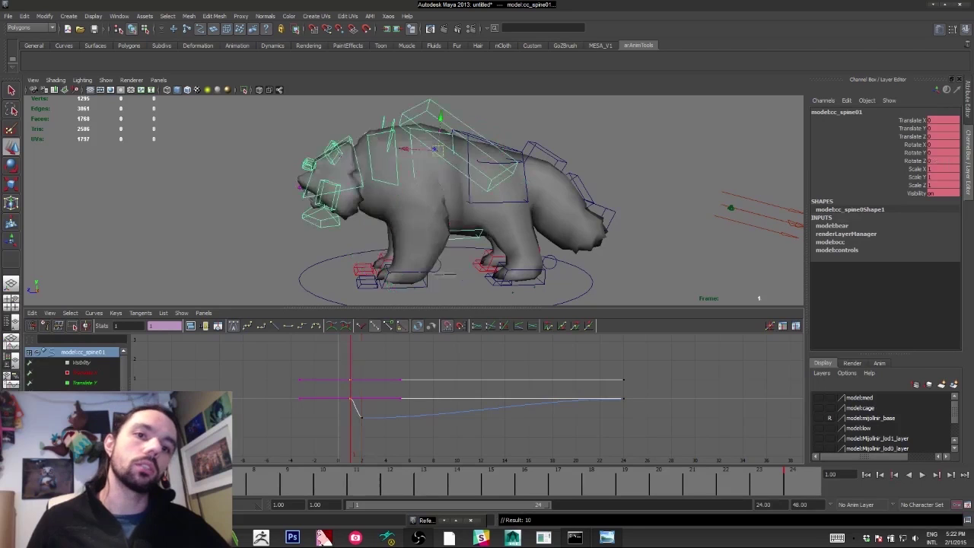
{"action": "key", "text": "alt+period"}
{"action": "key", "text": "alt+period"}
{"action": "key", "text": "alt+comma"}
{"action": "key", "text": "alt+comma"}
{"action": "key", "text": "alt+period"}
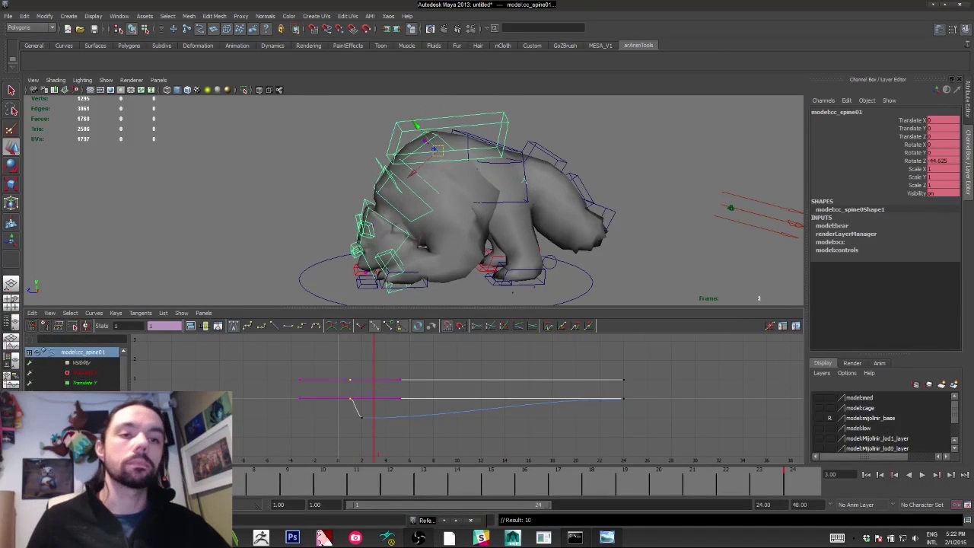
{"action": "key", "text": "alt+v"}
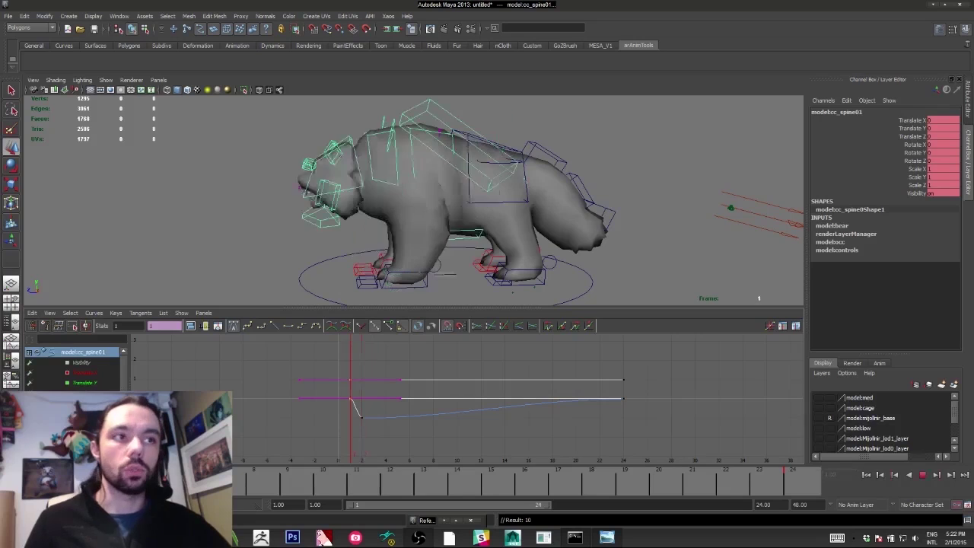
{"action": "key", "text": "alt+v"}
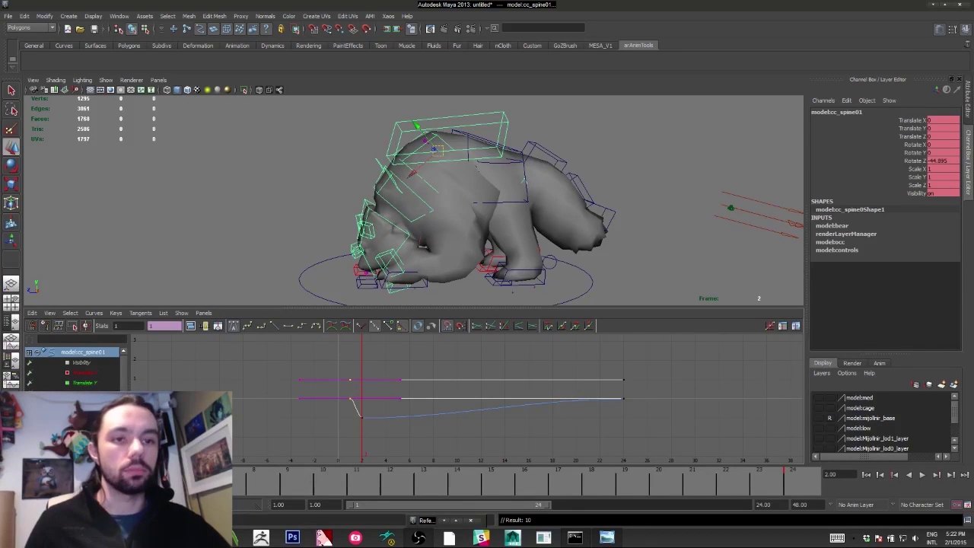
Retime the bent-pose key of cc_spine01 to frame 9, play the animation and stop at frame 14.
{"action": "key", "text": "alt+v"}
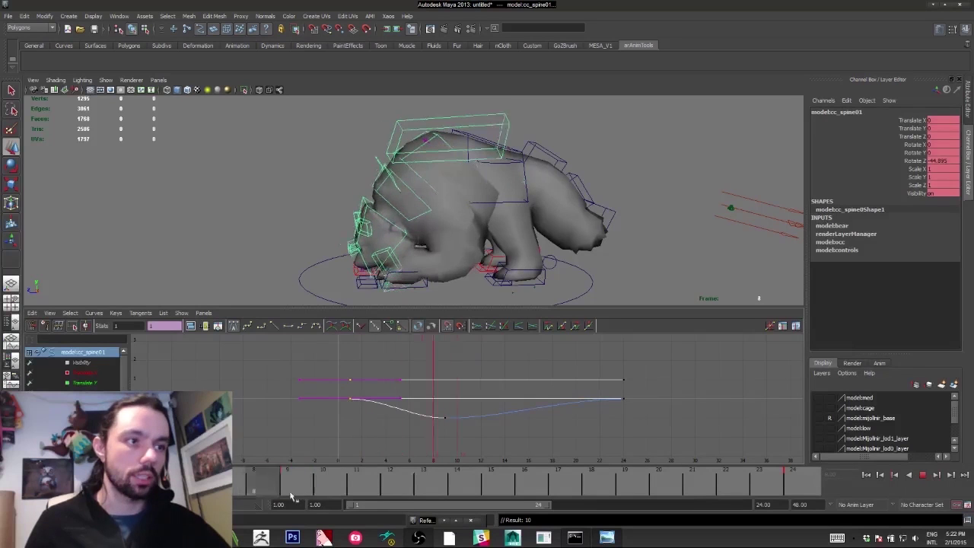
{"action": "left_click", "coordinate": [457, 490]}
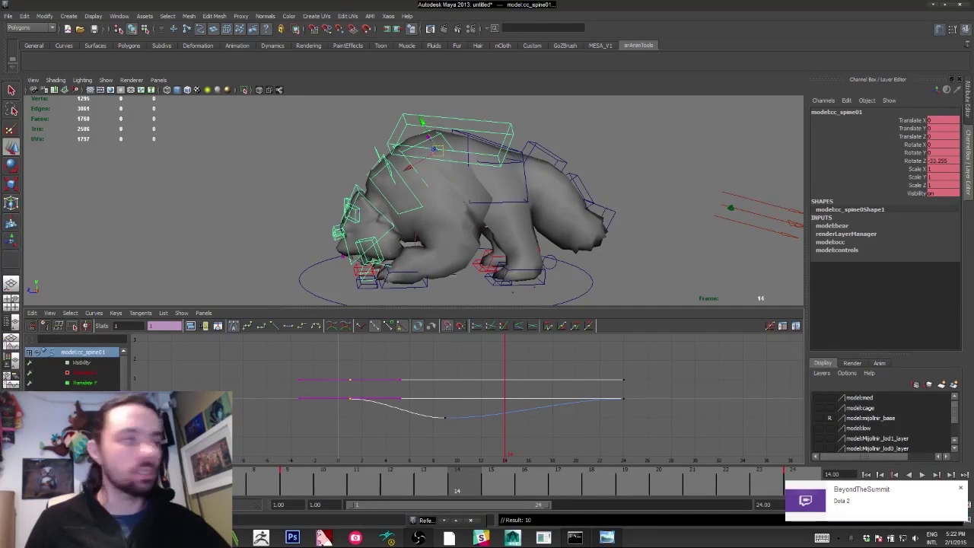
{"action": "left_click", "coordinate": [960, 488]}
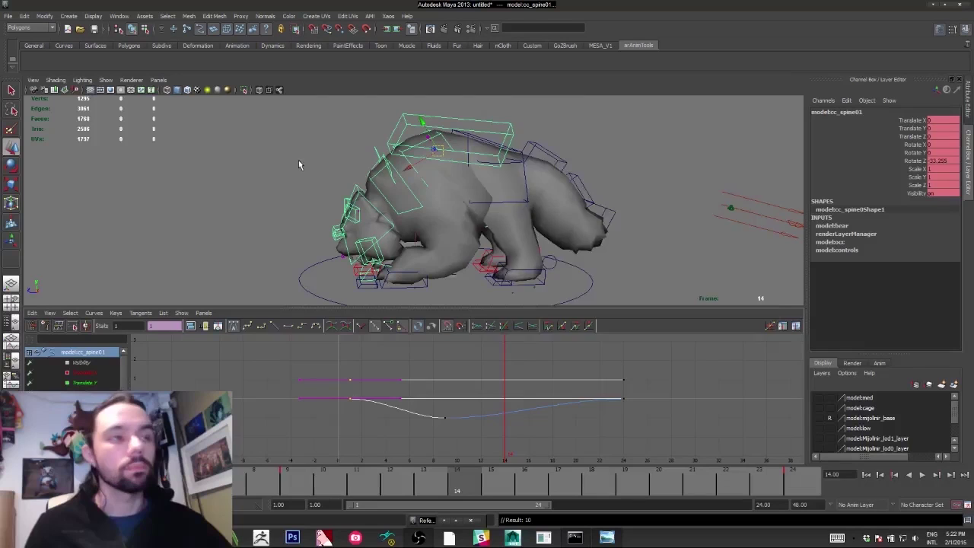
Change the scene's working time unit to NTSC (30 fps) in the preferences and save them.
{"action": "left_click", "coordinate": [965, 474]}
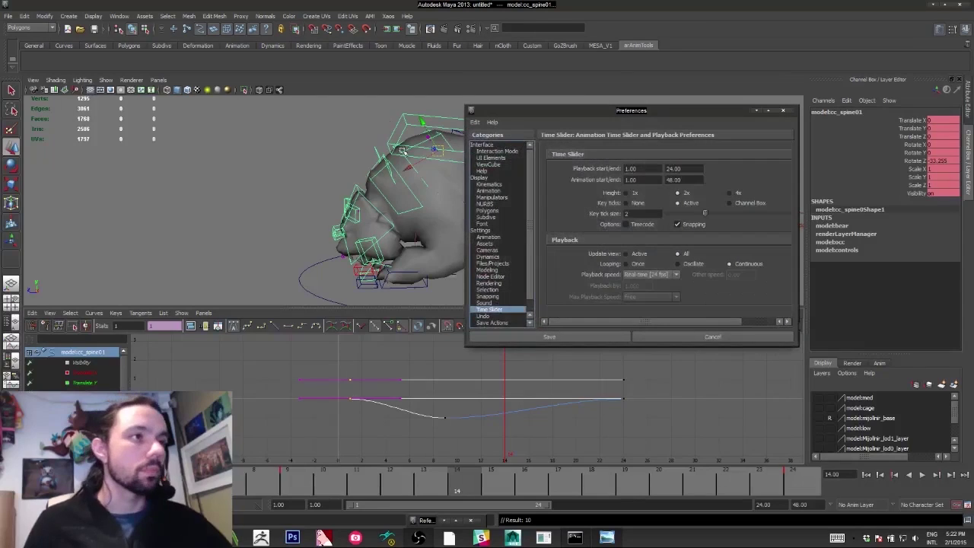
{"action": "left_click", "coordinate": [664, 274]}
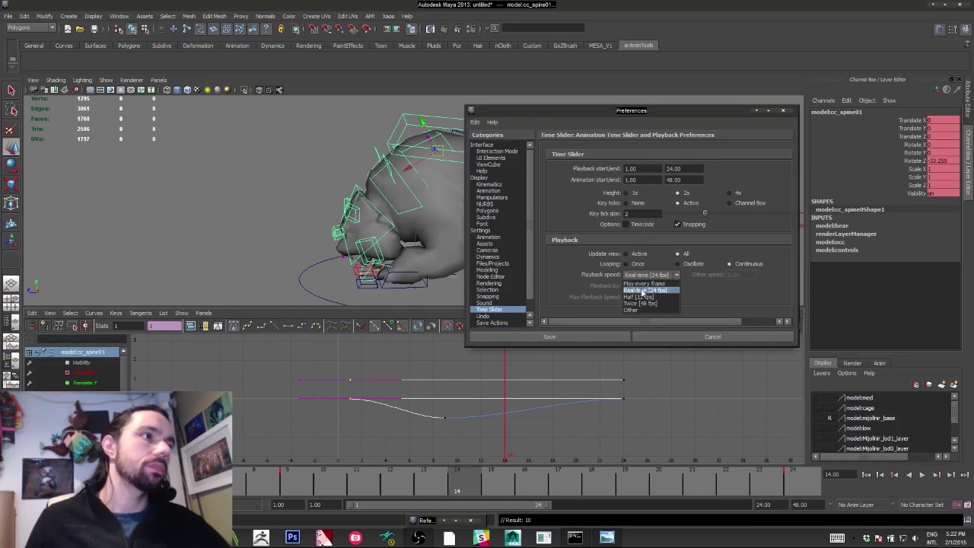
{"action": "left_click", "coordinate": [485, 229]}
{"action": "left_click", "coordinate": [651, 232]}
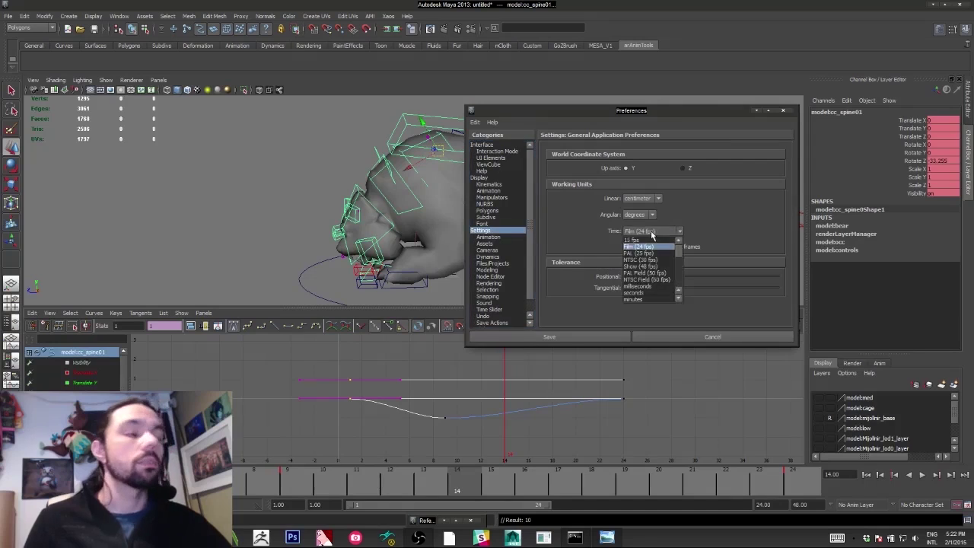
{"action": "left_click", "coordinate": [642, 259]}
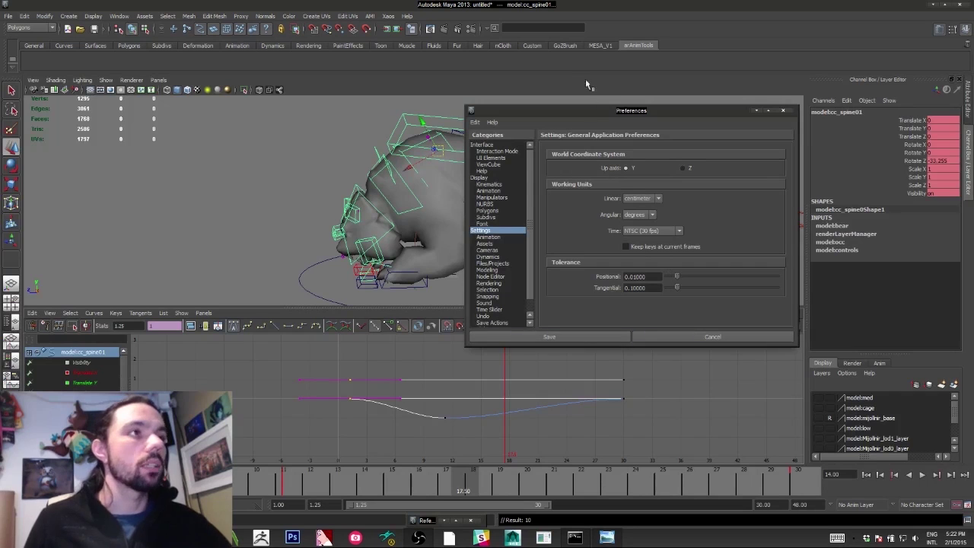
{"action": "left_click_drag", "start_coordinate": [583, 105], "coordinate": [541, 102]}
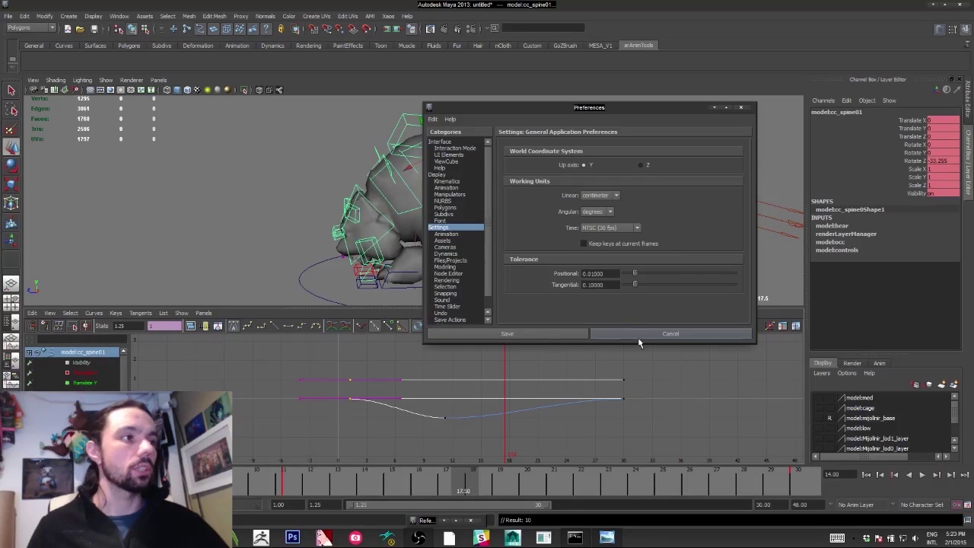
{"action": "left_click", "coordinate": [546, 334]}
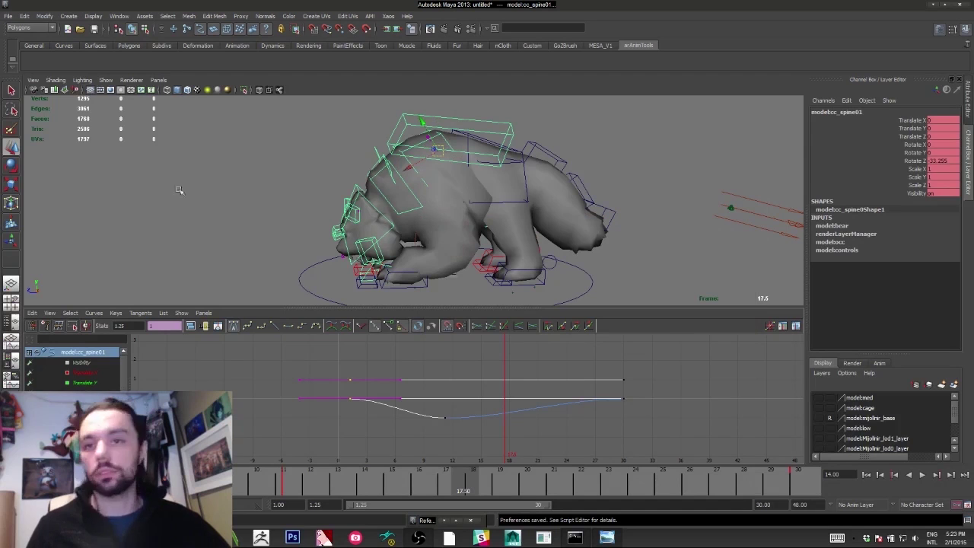
Select the bent-pose keys at frame 11.25 in the Graph Editor and snap them to frame 11.
{"action": "left_click_drag", "start_coordinate": [326, 174], "coordinate": [350, 180], "text": "alt"}
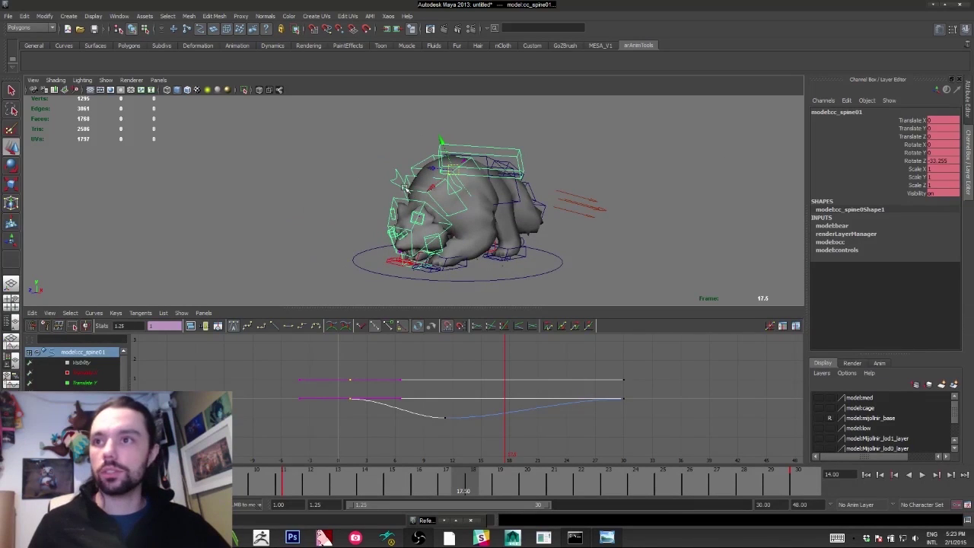
{"action": "left_click_drag", "start_coordinate": [406, 186], "coordinate": [331, 175], "text": "alt"}
{"action": "left_click", "coordinate": [286, 491]}
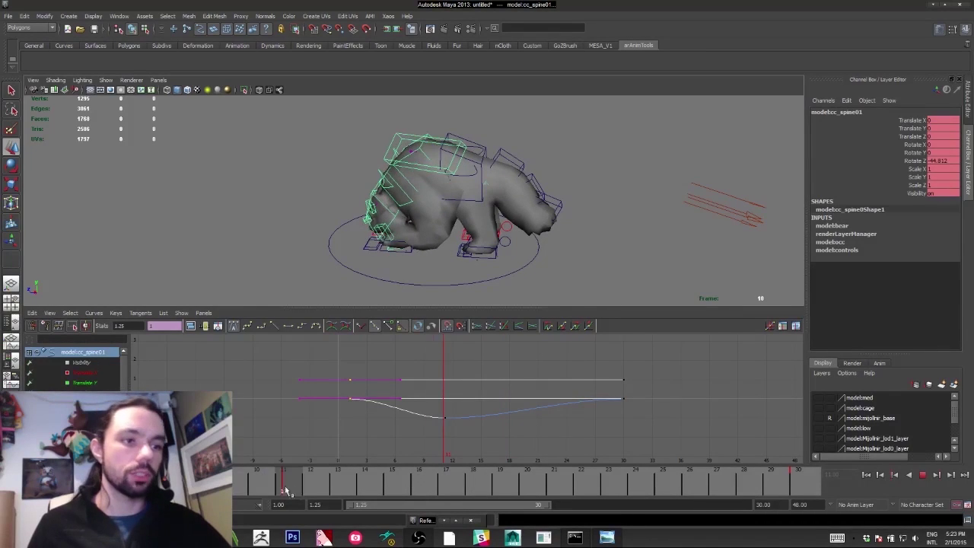
{"action": "left_click_drag", "start_coordinate": [423, 366], "coordinate": [479, 466]}
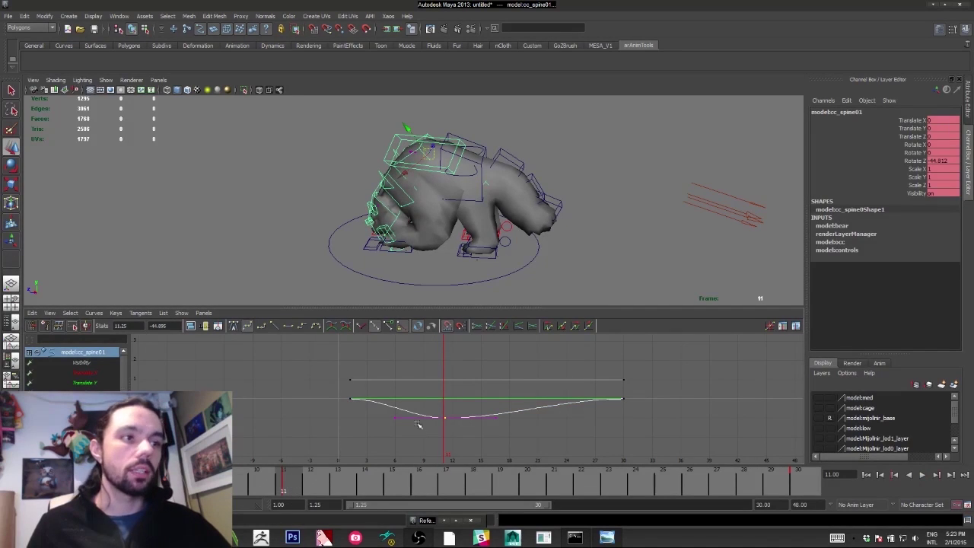
{"action": "left_click", "coordinate": [32, 312]}
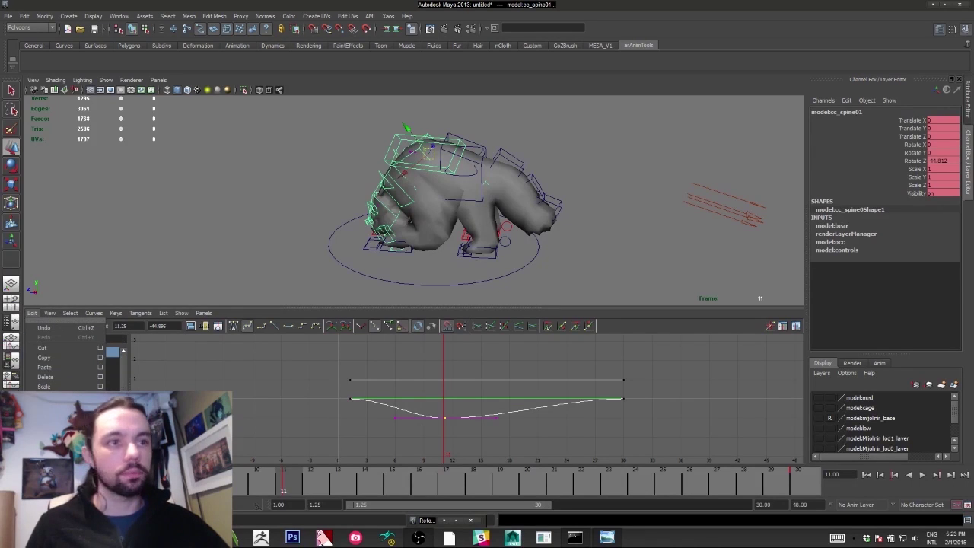
{"action": "left_click", "coordinate": [45, 397]}
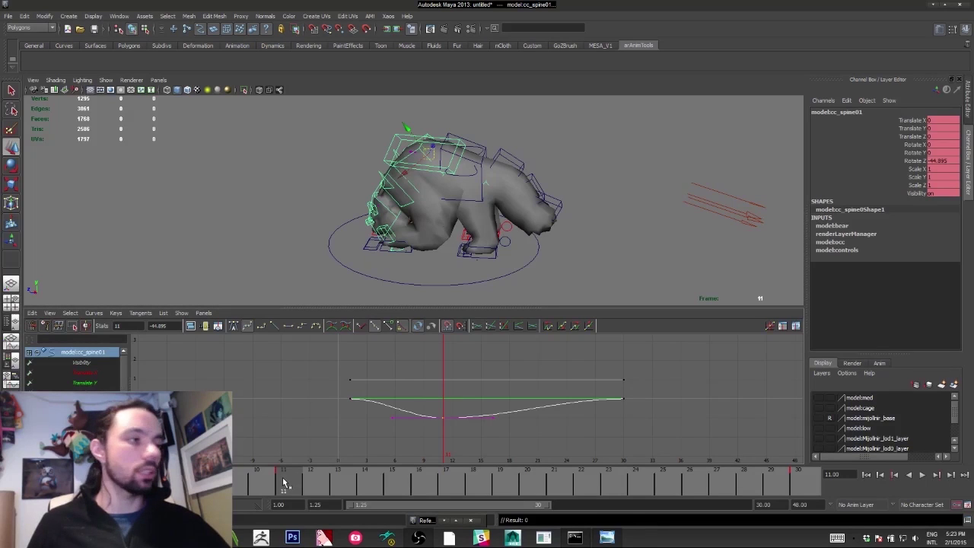
Key cc_spine01 at frame 12 and raise the new keys, bringing Rotate Z to about -6.96.
{"action": "left_click", "coordinate": [305, 486]}
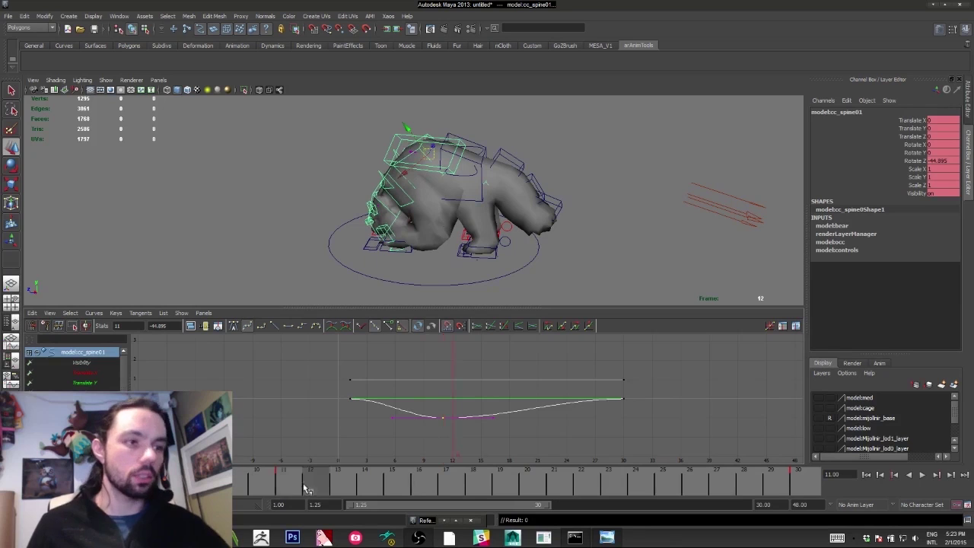
{"action": "key", "text": "s"}
{"action": "left_click_drag", "start_coordinate": [458, 446], "coordinate": [450, 394]}
{"action": "middle_click_drag", "start_coordinate": [445, 444], "coordinate": [446, 431], "text": "shift"}
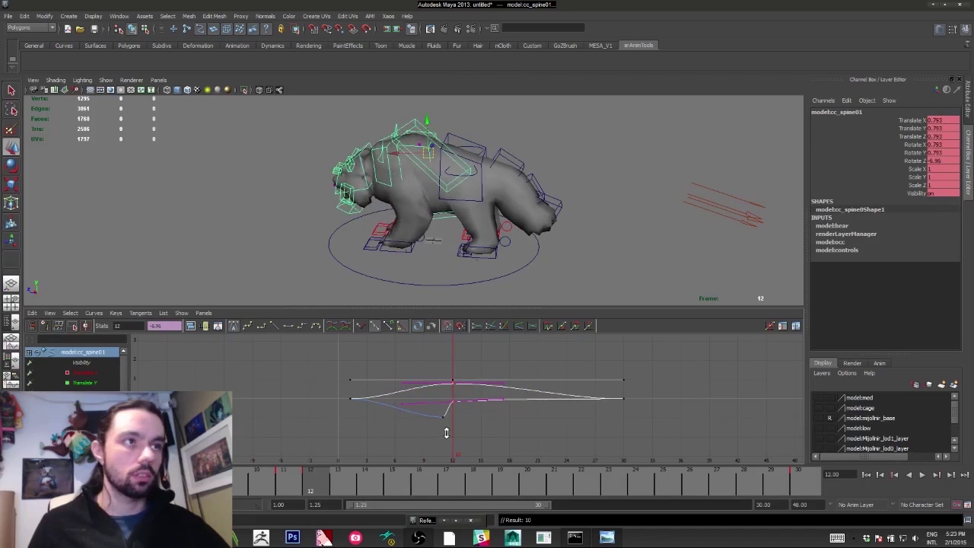
Select all keys of cc_spine01 and compress them in time with the Region tool to end at frame 16.
{"action": "right_click_drag", "start_coordinate": [263, 445], "coordinate": [298, 421], "text": "alt"}
{"action": "middle_click_drag", "start_coordinate": [298, 422], "coordinate": [319, 412], "text": "alt"}
{"action": "right_click_drag", "start_coordinate": [319, 412], "coordinate": [342, 414], "text": "alt+shift"}
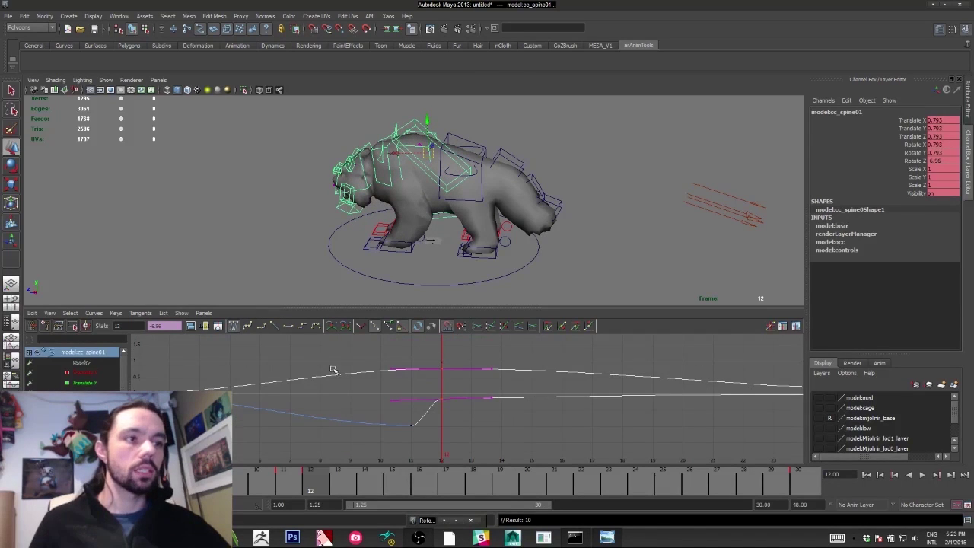
{"action": "right_click_drag", "start_coordinate": [332, 367], "coordinate": [337, 360], "text": "alt+shift"}
{"action": "left_click_drag", "start_coordinate": [334, 349], "coordinate": [521, 467]}
{"action": "right_click_drag", "start_coordinate": [364, 413], "coordinate": [261, 384], "text": "alt"}
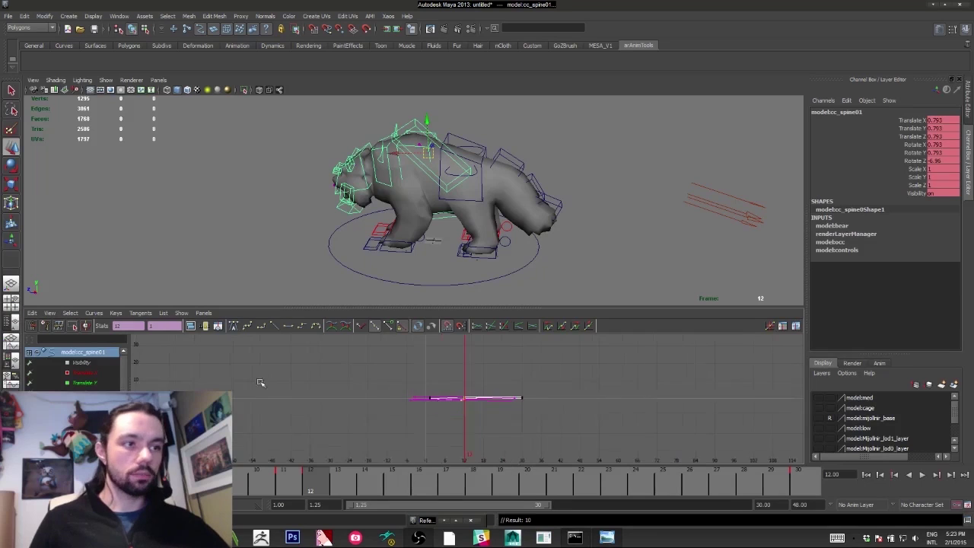
{"action": "left_click_drag", "start_coordinate": [338, 375], "coordinate": [494, 413]}
{"action": "right_click_drag", "start_coordinate": [464, 391], "coordinate": [432, 325], "text": "alt+shift"}
{"action": "left_click", "coordinate": [72, 326]}
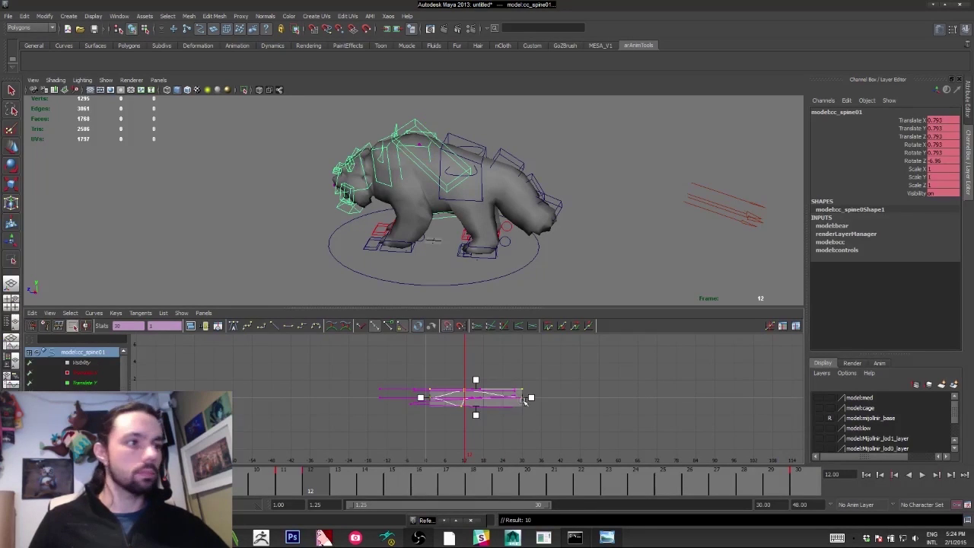
{"action": "left_click_drag", "start_coordinate": [530, 397], "coordinate": [394, 396]}
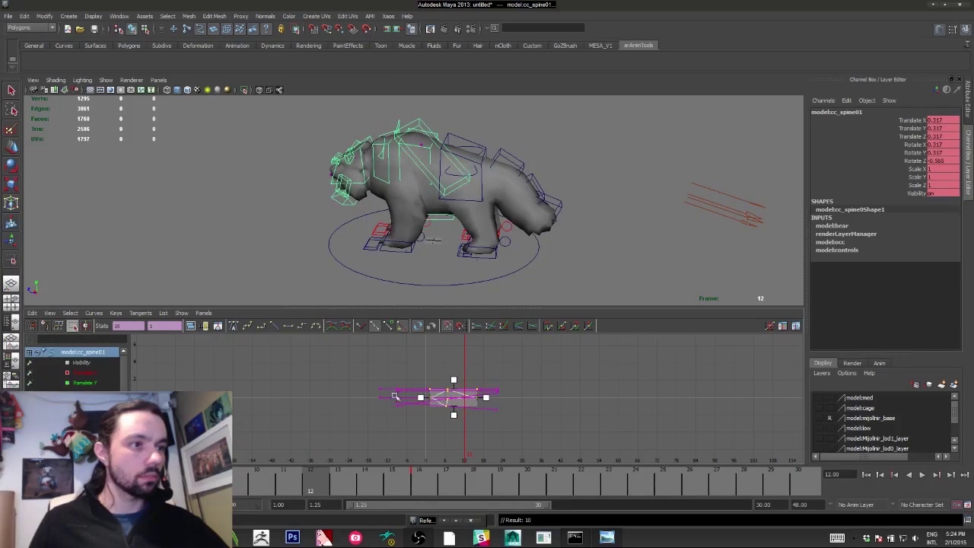
Go to frame 6, try snapping the compressed keys to whole frames, and undo the snap.
{"action": "mouse_move", "coordinate": [167, 481]}
{"action": "left_mouse_down"}
{"action": "mouse_move", "coordinate": [128, 481]}
{"action": "mouse_move", "coordinate": [152, 481]}
{"action": "left_mouse_up"}
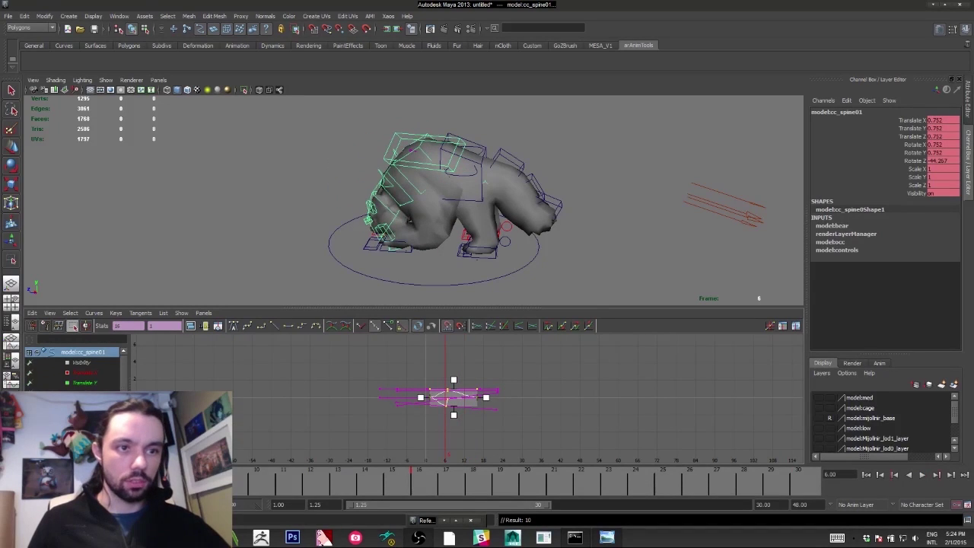
{"action": "key", "text": "f"}
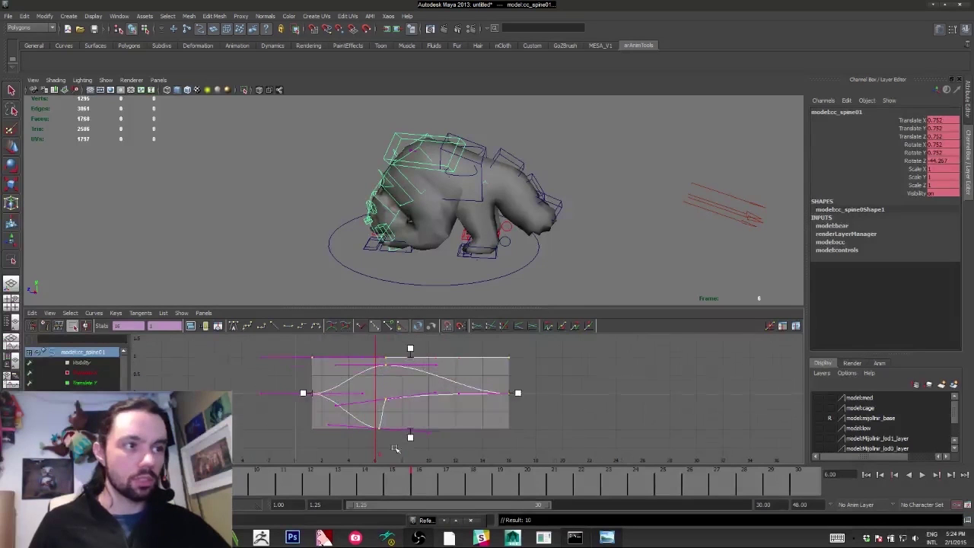
{"action": "left_click", "coordinate": [36, 315]}
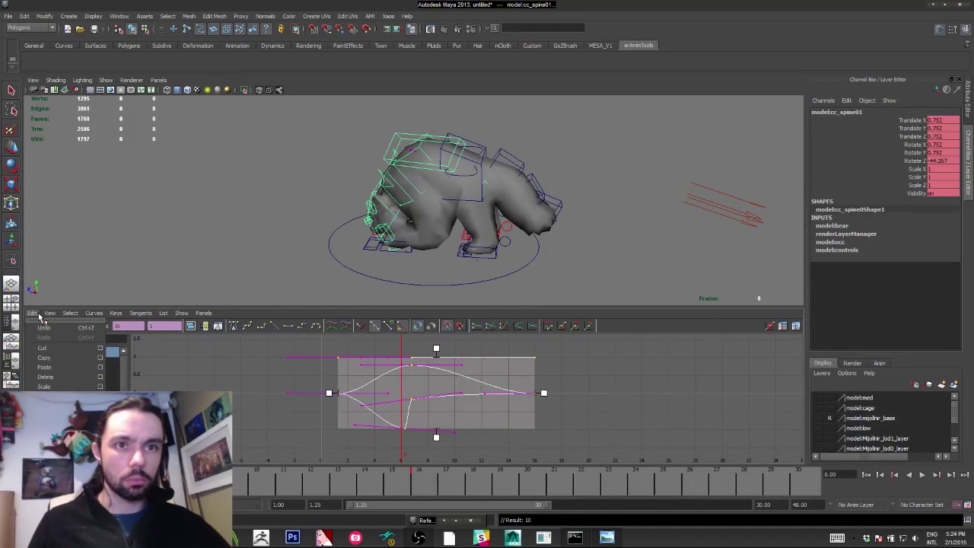
{"action": "left_click", "coordinate": [54, 428]}
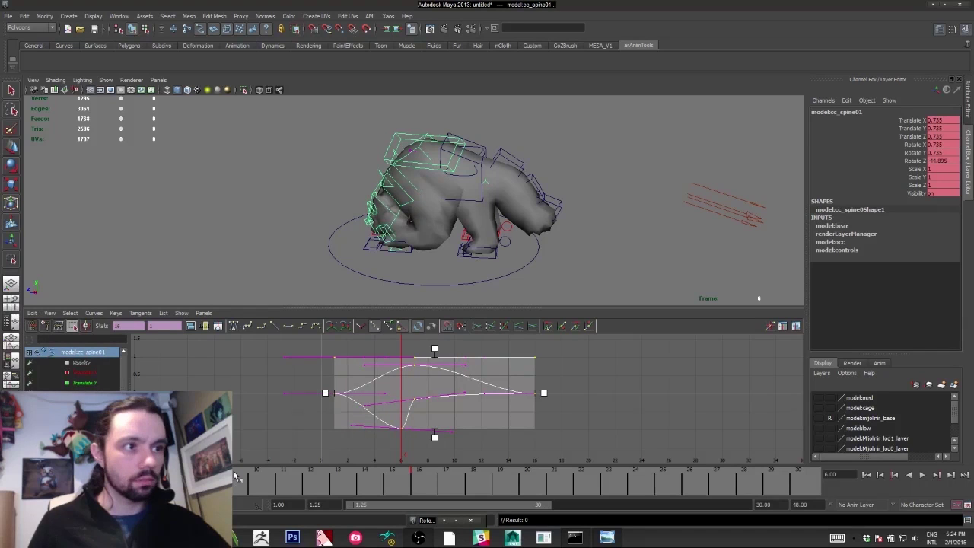
{"action": "key", "text": "ctrl+z"}
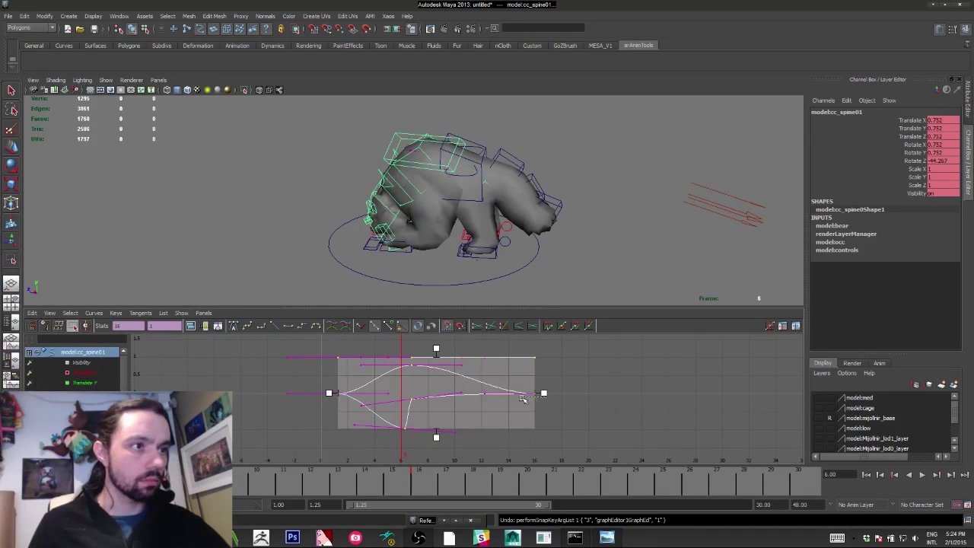
Compress the selected keys to end at frame 13 and try snapping them to whole frames.
{"action": "key", "text": "ctrl+z"}
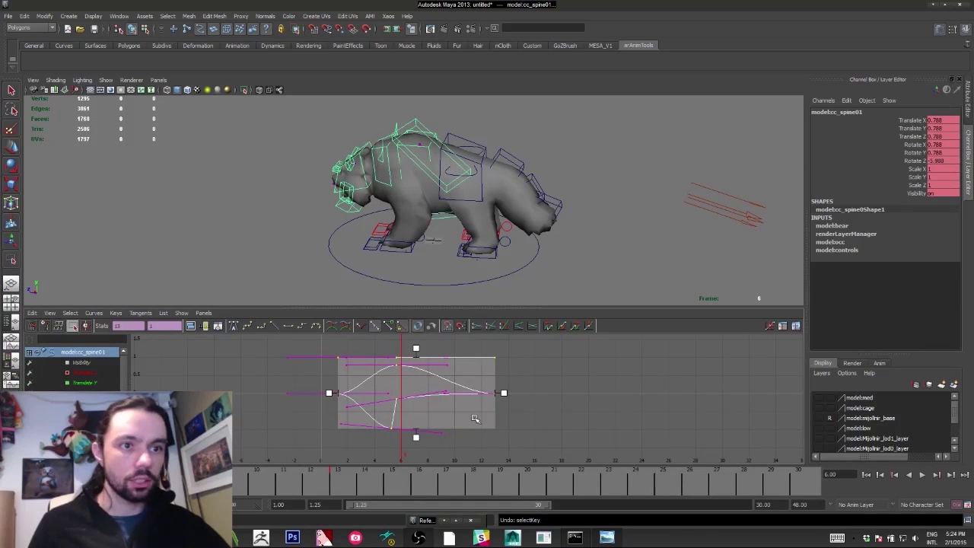
{"action": "left_click", "coordinate": [35, 315]}
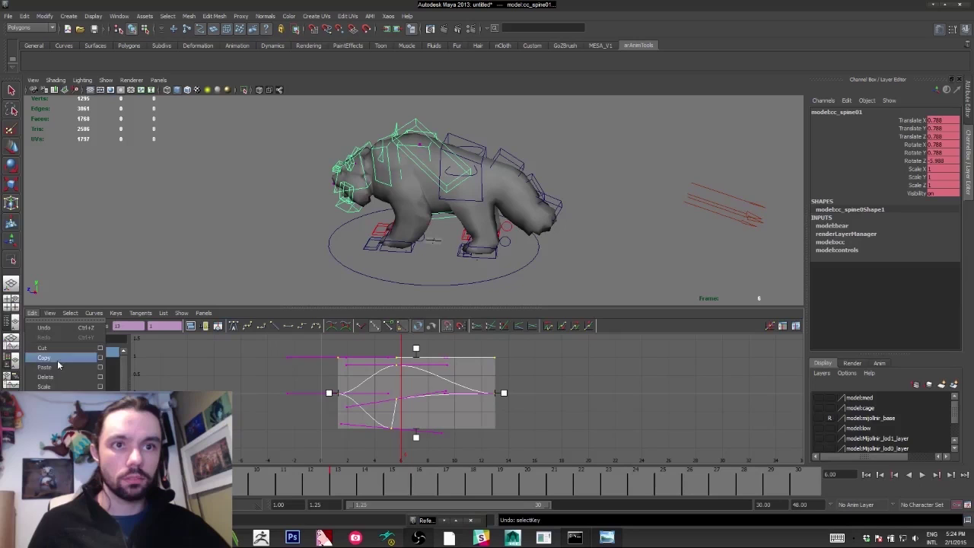
{"action": "left_click", "coordinate": [56, 428]}
{"action": "key", "text": "ctrl+z"}
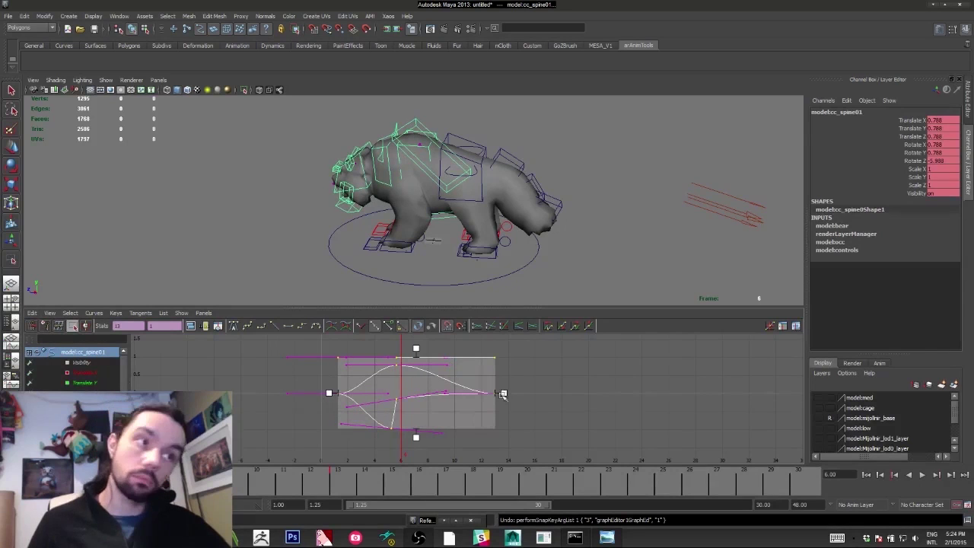
Compress the selected keys to end at frame 11 and snap them to whole frames.
{"action": "key", "text": "ctrl+z"}
{"action": "left_click", "coordinate": [32, 314]}
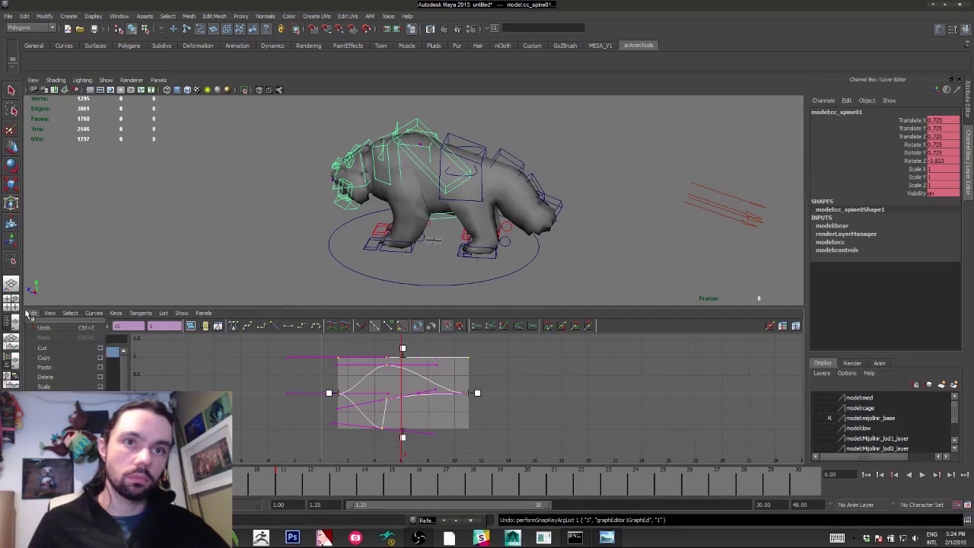
{"action": "left_click", "coordinate": [56, 426]}
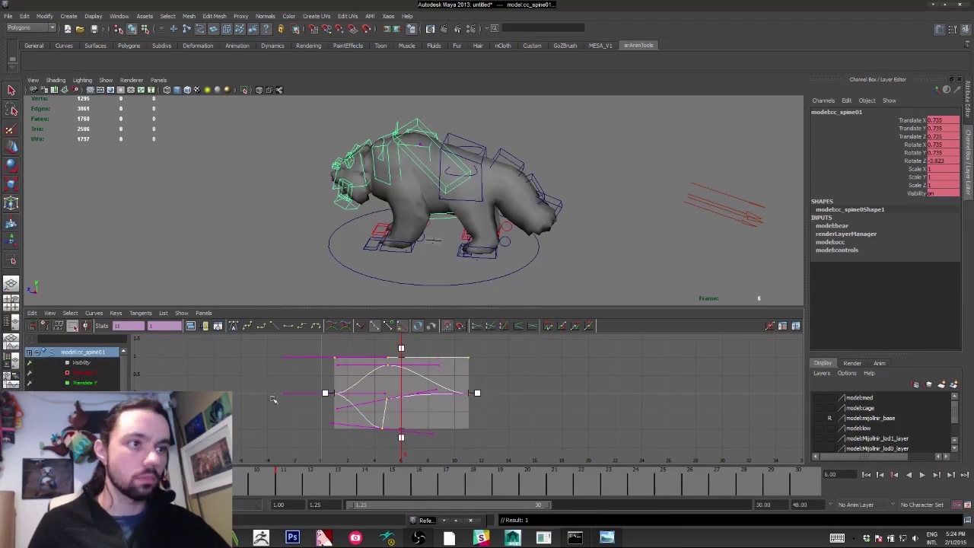
Select the group of cc_spine01 keys around frame 5 and try snapping them to whole frames.
{"action": "middle_click_drag", "start_coordinate": [273, 399], "coordinate": [300, 400], "text": "alt"}
{"action": "right_click_drag", "start_coordinate": [301, 401], "coordinate": [270, 438], "text": "alt+shift"}
{"action": "left_click", "coordinate": [271, 437]}
{"action": "right_click_drag", "start_coordinate": [387, 404], "coordinate": [421, 433], "text": "alt"}
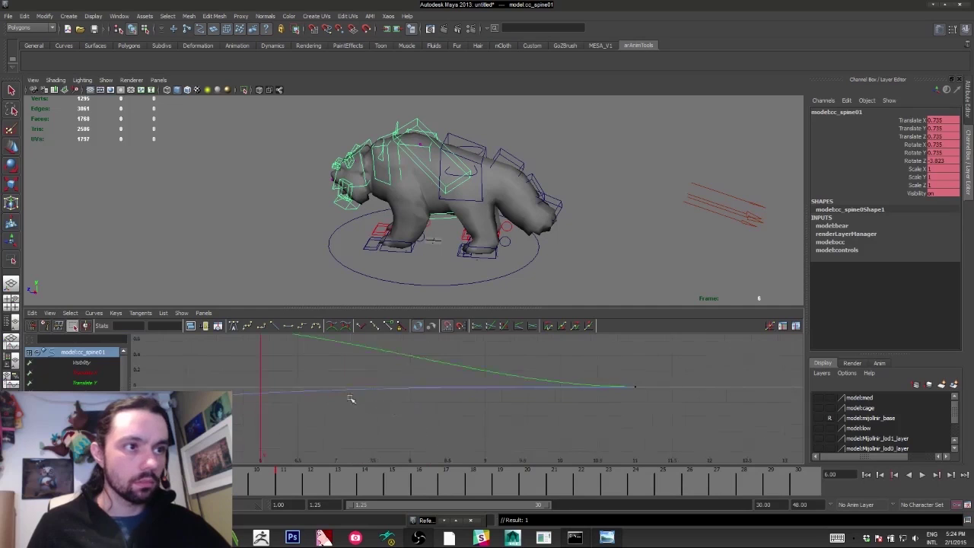
{"action": "middle_click_drag", "start_coordinate": [351, 400], "coordinate": [433, 403], "text": "alt"}
{"action": "right_click_drag", "start_coordinate": [434, 403], "coordinate": [388, 398], "text": "alt+shift"}
{"action": "middle_click_drag", "start_coordinate": [233, 379], "coordinate": [277, 384], "text": "alt"}
{"action": "left_click_drag", "start_coordinate": [252, 355], "coordinate": [344, 464]}
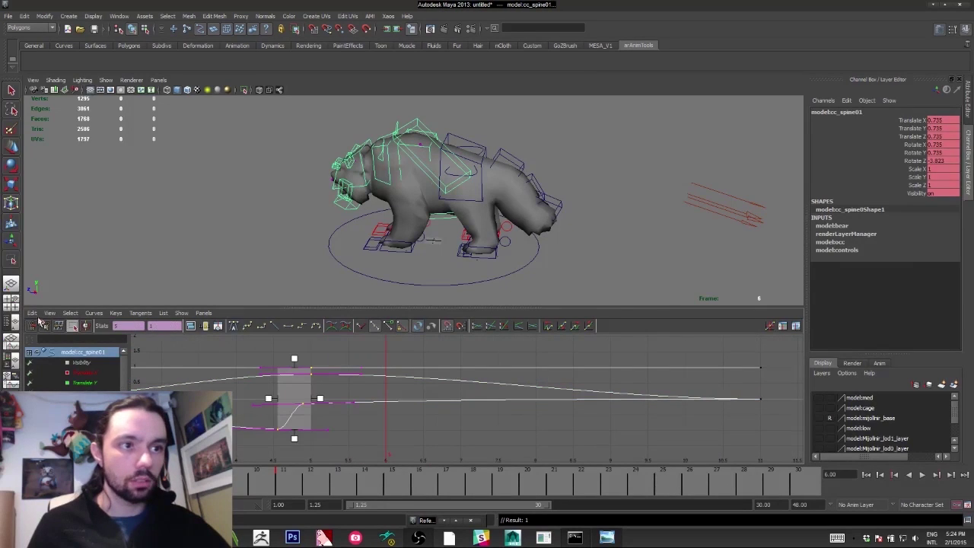
{"action": "left_click", "coordinate": [33, 313]}
{"action": "left_click", "coordinate": [44, 405]}
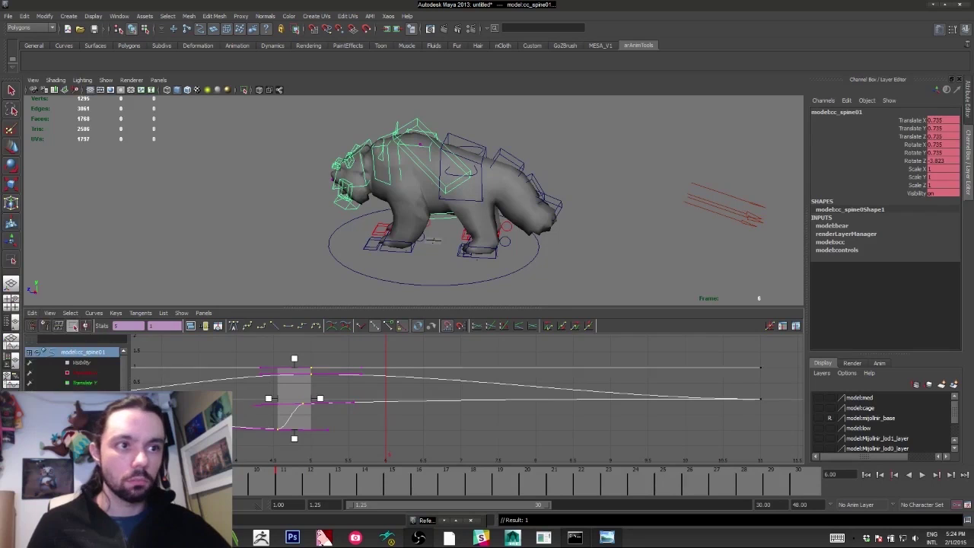
Move the low Rotate Z key beside frame 5 onto frame 5, past the neighbouring stray key.
{"action": "left_click_drag", "start_coordinate": [243, 365], "coordinate": [305, 455]}
{"action": "key", "text": "w"}
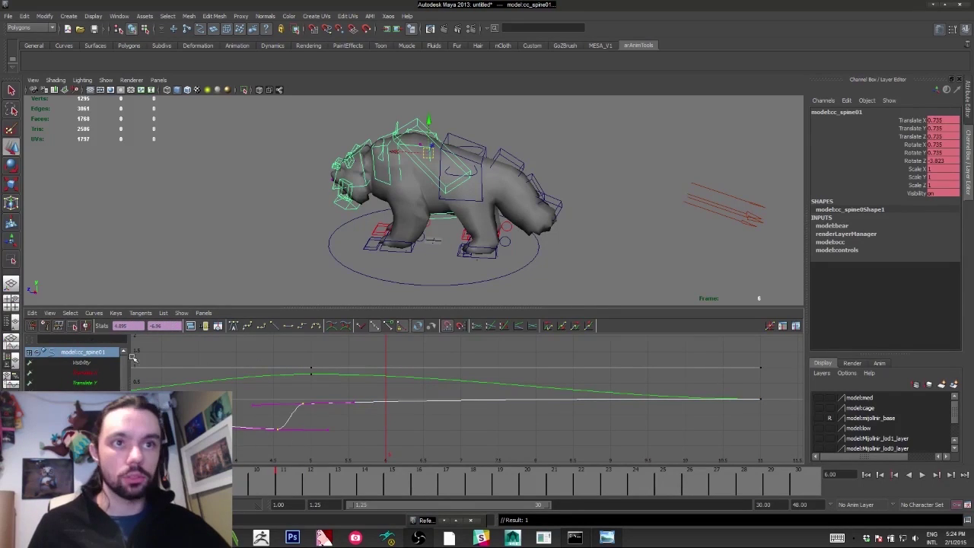
{"action": "middle_click_drag", "start_coordinate": [255, 407], "coordinate": [284, 440]}
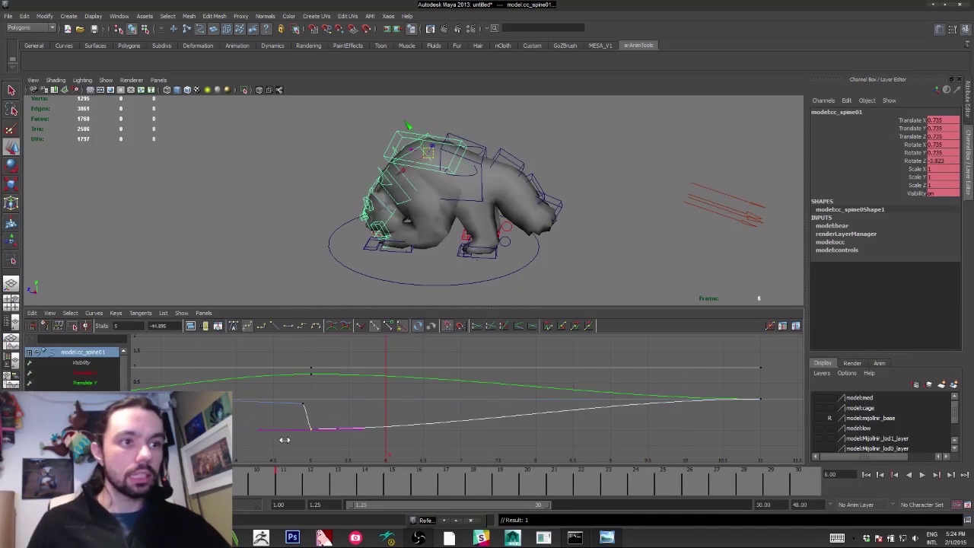
Select the stray Rotate Z key just before frame 5, try setting its time to 5, and undo the change.
{"action": "left_click", "coordinate": [302, 411]}
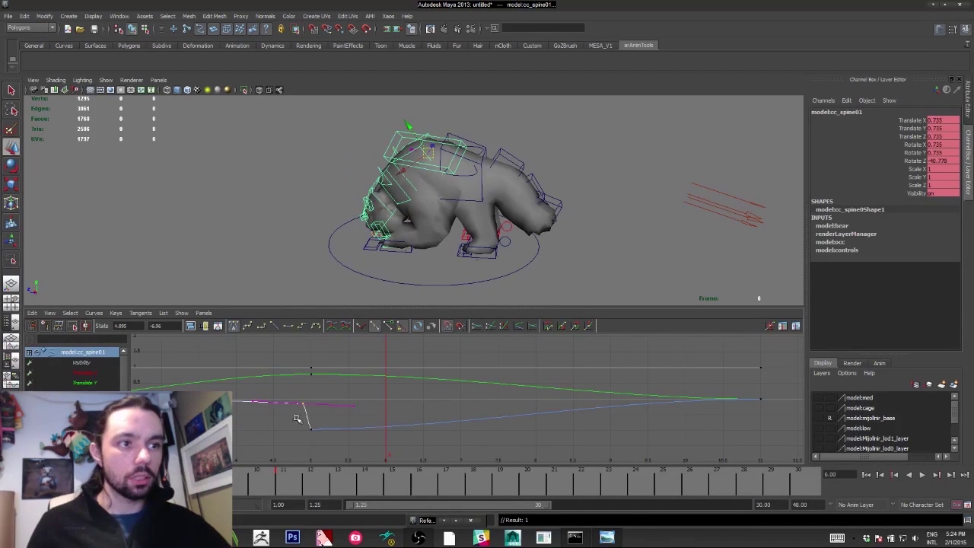
{"action": "mouse_move", "coordinate": [281, 415]}
{"action": "right_mouse_down", "text": "alt"}
{"action": "mouse_move", "coordinate": [424, 352]}
{"action": "mouse_move", "coordinate": [281, 413]}
{"action": "right_mouse_up", "text": "alt"}
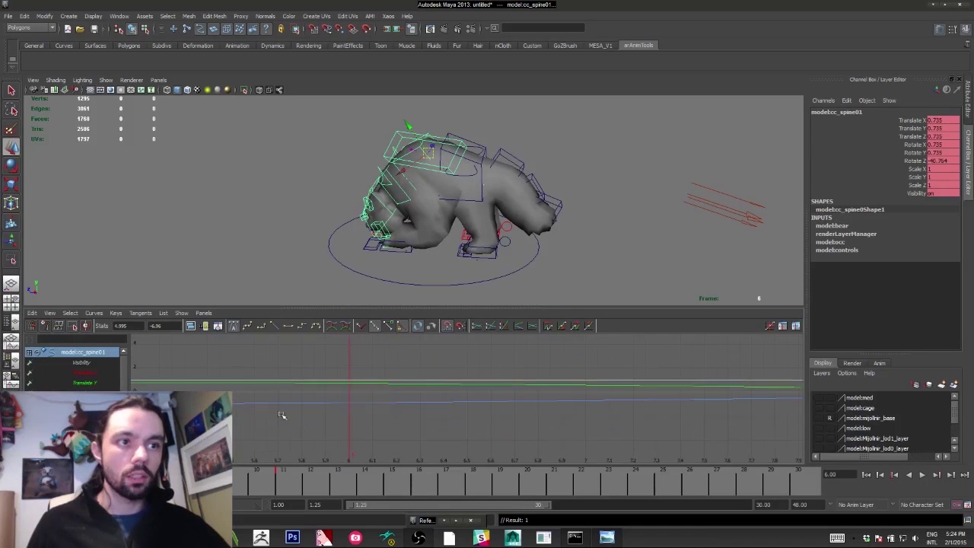
{"action": "middle_click_drag", "start_coordinate": [281, 413], "coordinate": [425, 411], "text": "alt"}
{"action": "middle_click_drag", "start_coordinate": [259, 398], "coordinate": [384, 397], "text": "alt"}
{"action": "right_click_drag", "start_coordinate": [324, 398], "coordinate": [384, 392], "text": "alt+shift"}
{"action": "middle_click_drag", "start_coordinate": [278, 404], "coordinate": [358, 418], "text": "alt"}
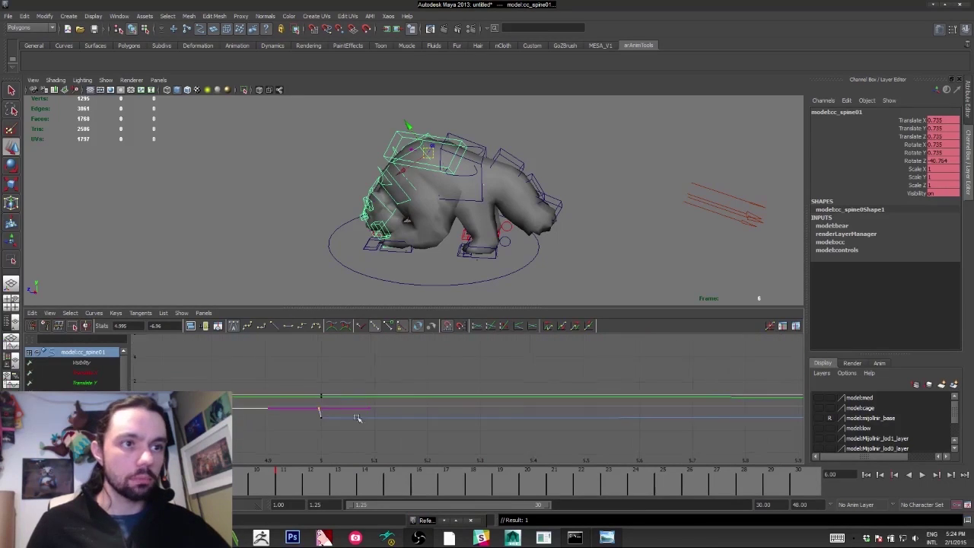
{"action": "right_click_drag", "start_coordinate": [339, 422], "coordinate": [326, 306], "text": "alt+shift"}
{"action": "middle_click_drag", "start_coordinate": [272, 437], "coordinate": [292, 397], "text": "alt"}
{"action": "middle_click_drag", "start_coordinate": [253, 436], "coordinate": [256, 394], "text": "alt"}
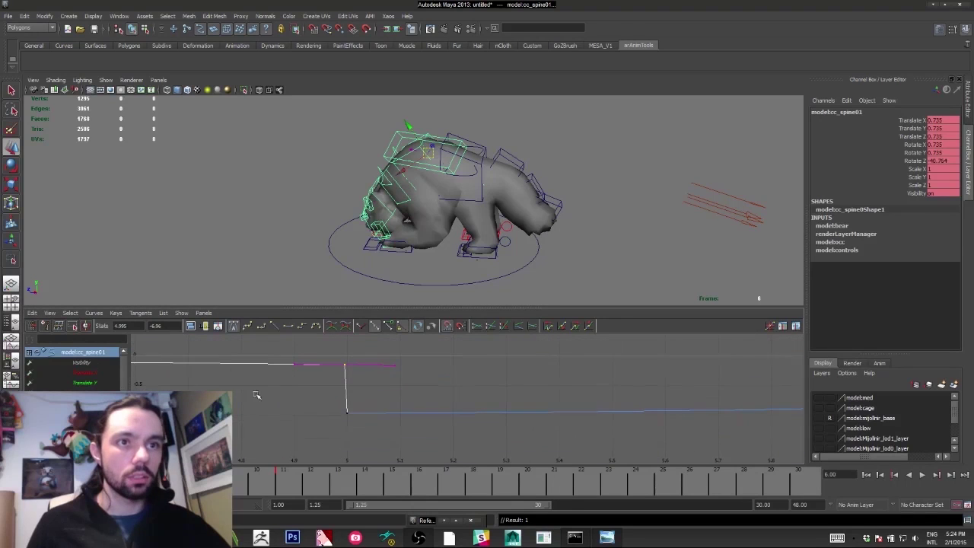
{"action": "double_click", "coordinate": [154, 326]}
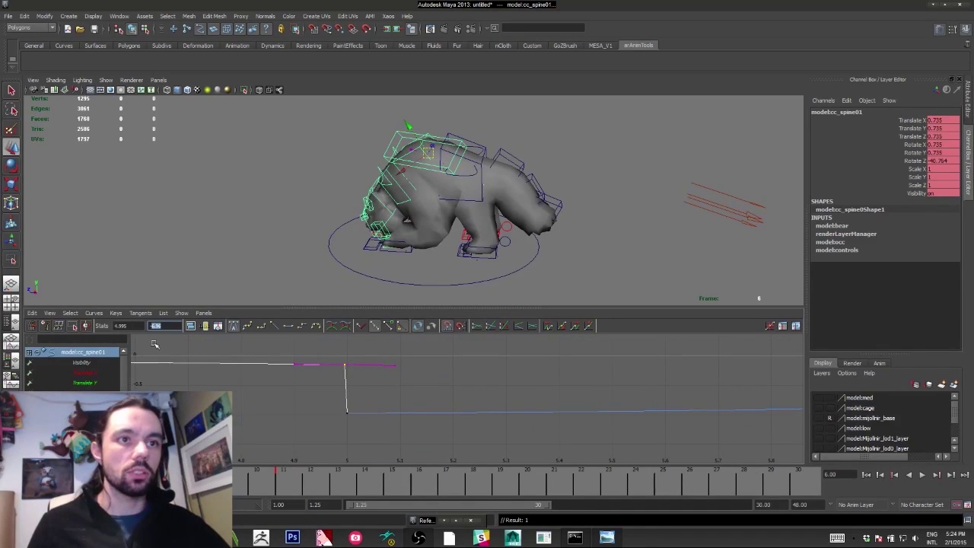
{"action": "double_click", "coordinate": [121, 326]}
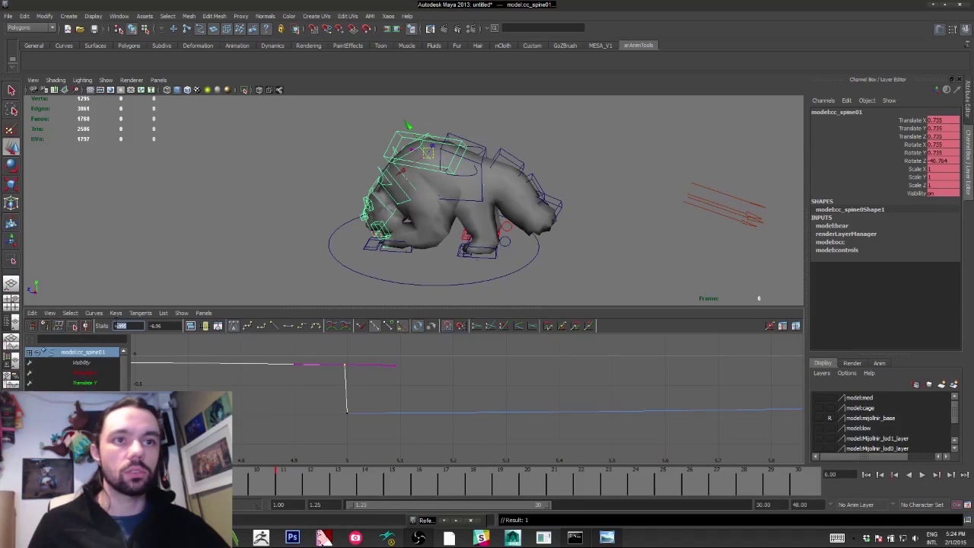
{"action": "type", "text": "5"}
{"action": "key", "text": "Return"}
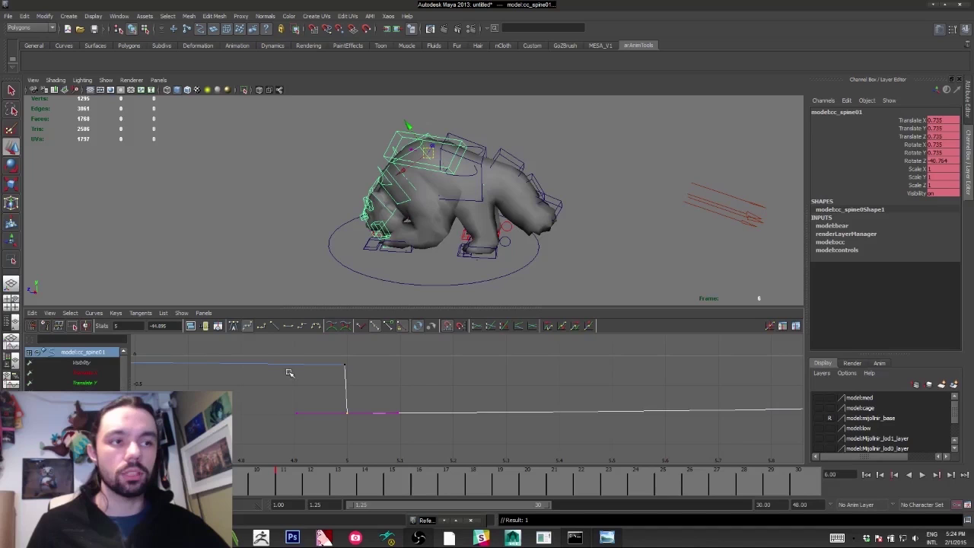
{"action": "key", "text": "ctrl+z"}
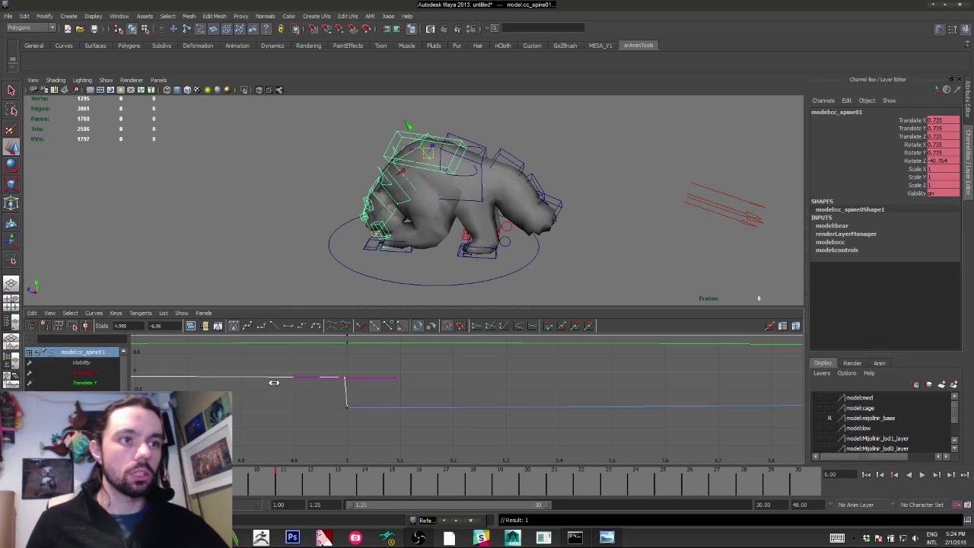
Delete the stray Rotate Z key just before frame 5.
{"action": "key", "text": "Delete"}
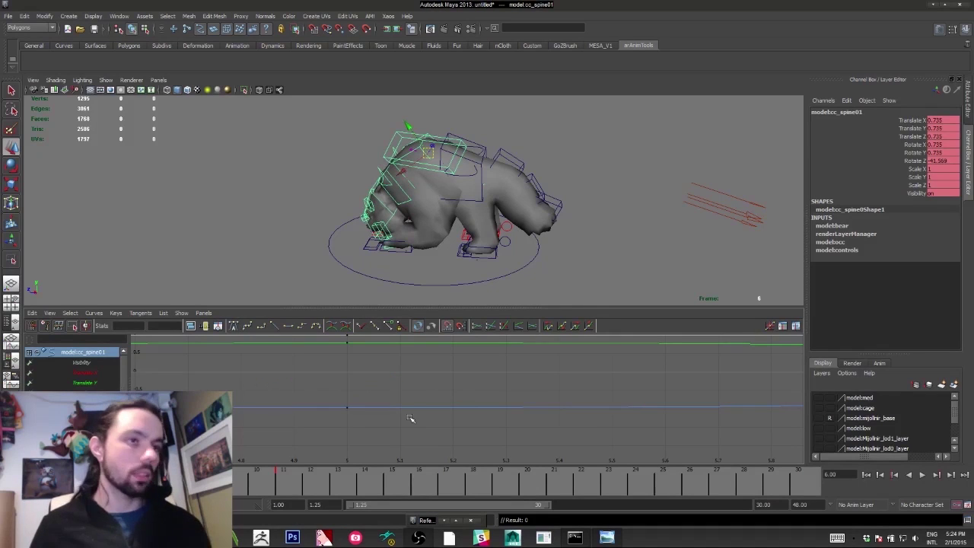
{"action": "right_click_drag", "start_coordinate": [363, 441], "coordinate": [224, 442], "text": "alt"}
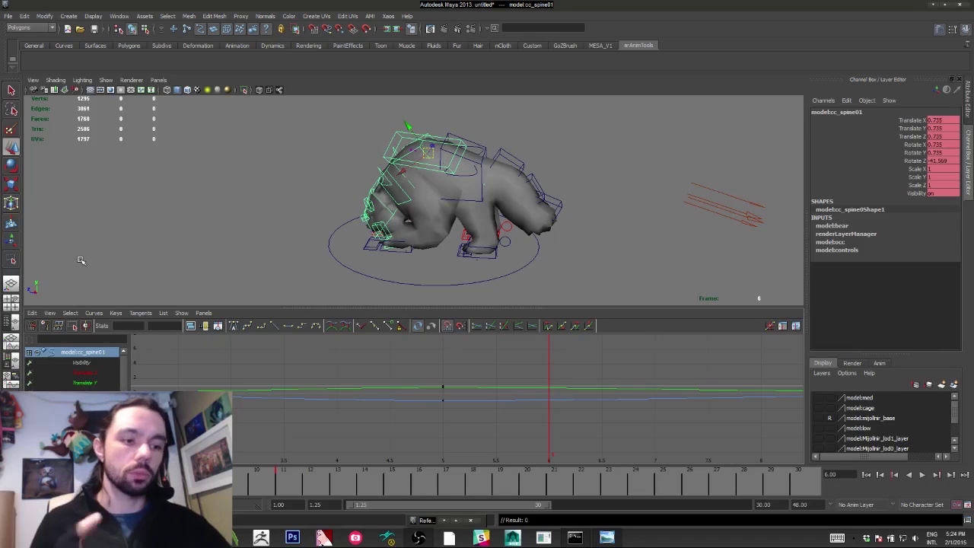
{"action": "middle_click_drag", "start_coordinate": [415, 156], "coordinate": [405, 172], "text": "alt"}
{"action": "scroll", "coordinate": [405, 172], "scroll_direction": "down", "scroll_amount": 1}
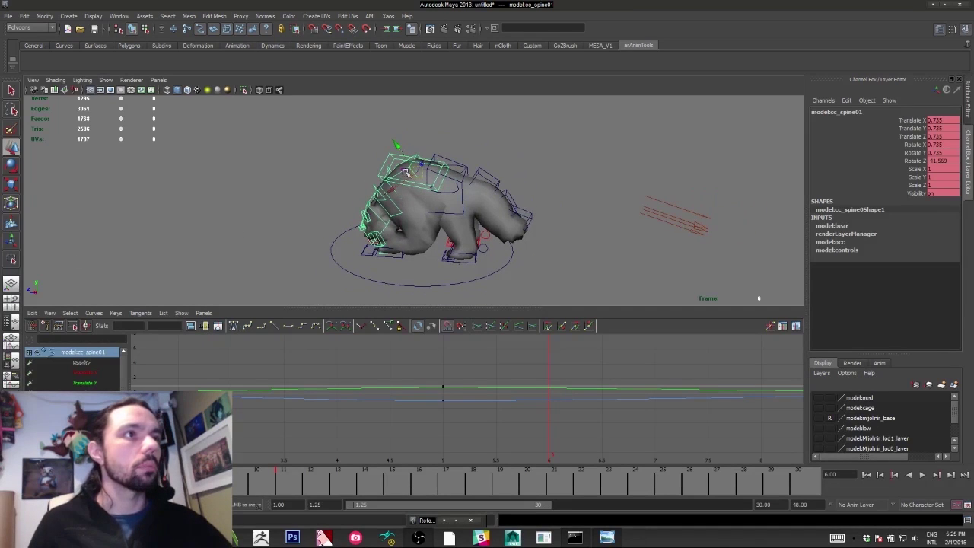